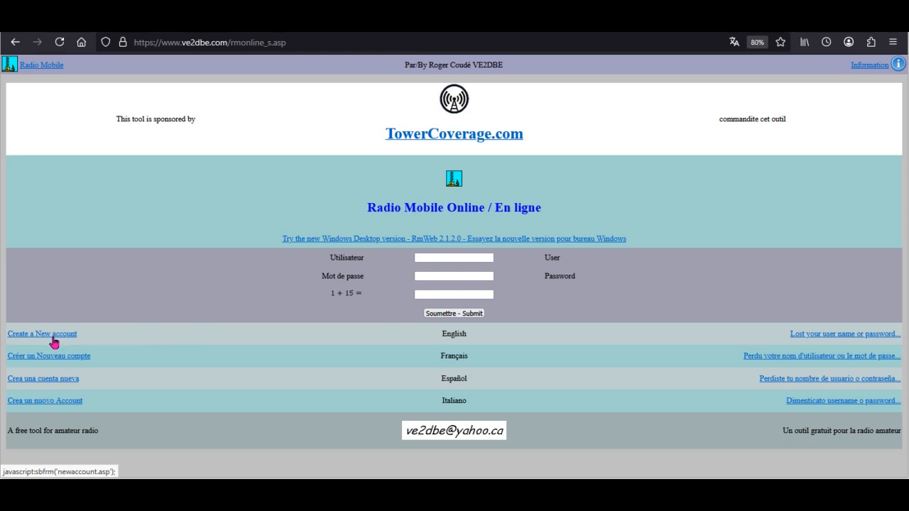
Start creating a new account in English and accept the terms and conditions.
left_click(53, 339)
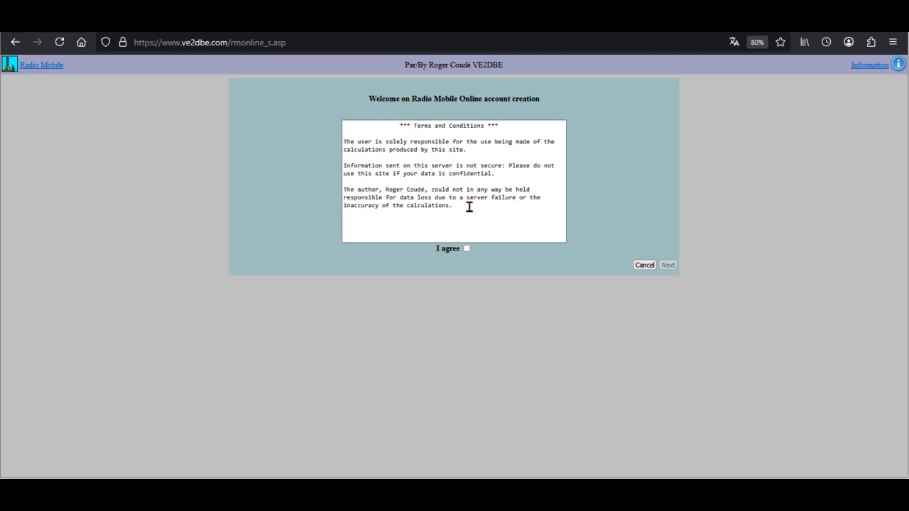
left_click(467, 248)
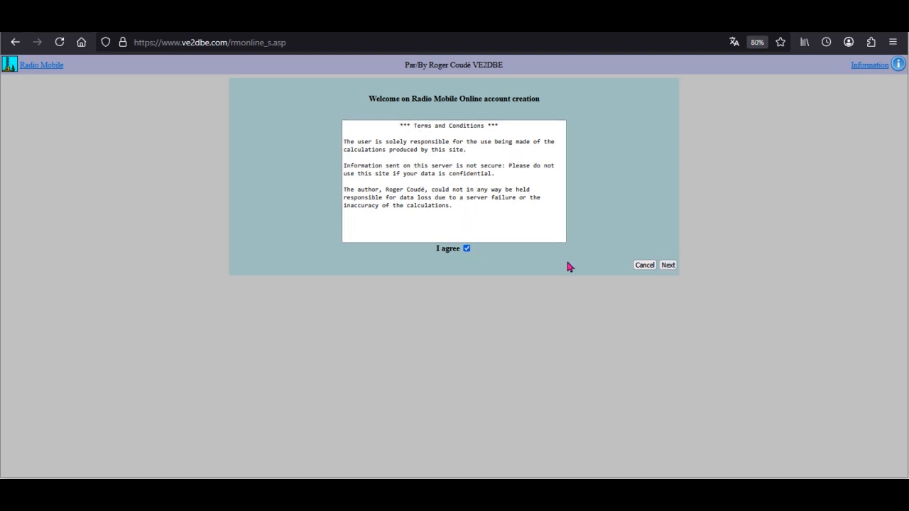
left_click(668, 266)
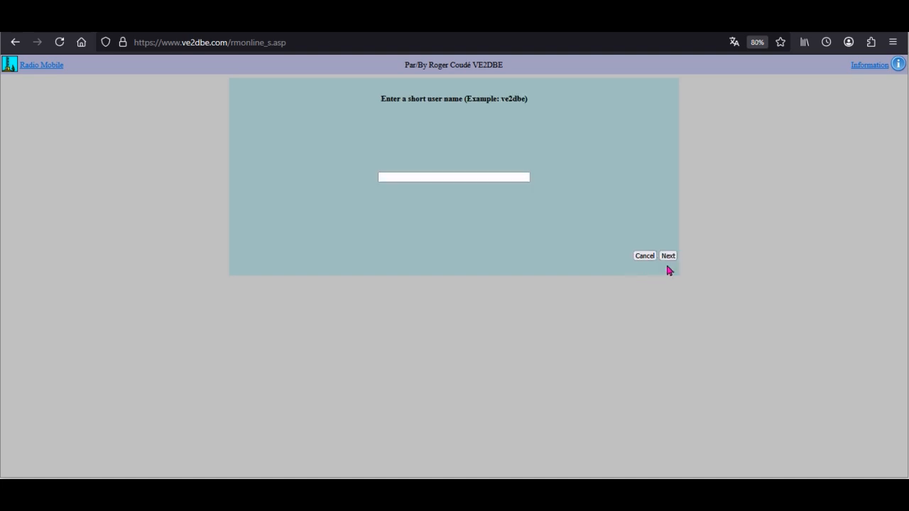
Enter the short user name dgdfhfhfdff for the new account and continue to the e-mail address entry.
left_click(424, 177)
type("dgdfhfhfdff")
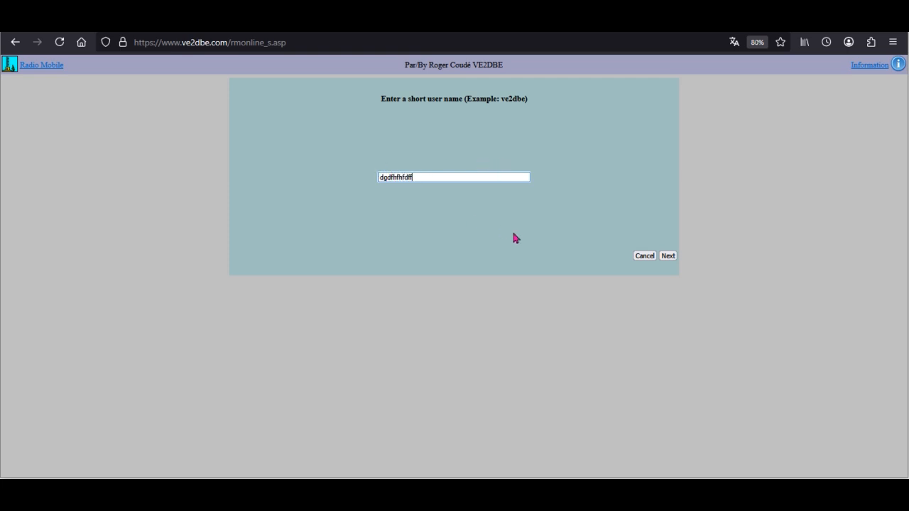
left_click(668, 257)
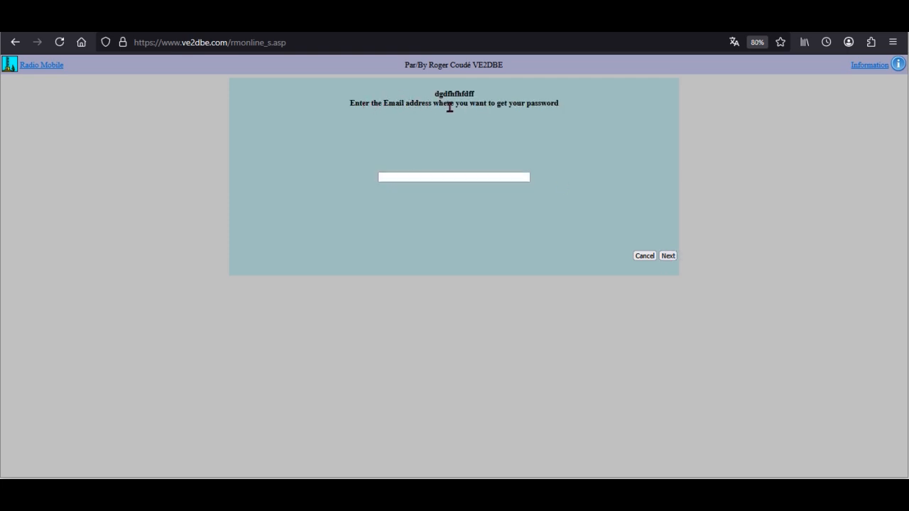
left_click(453, 177)
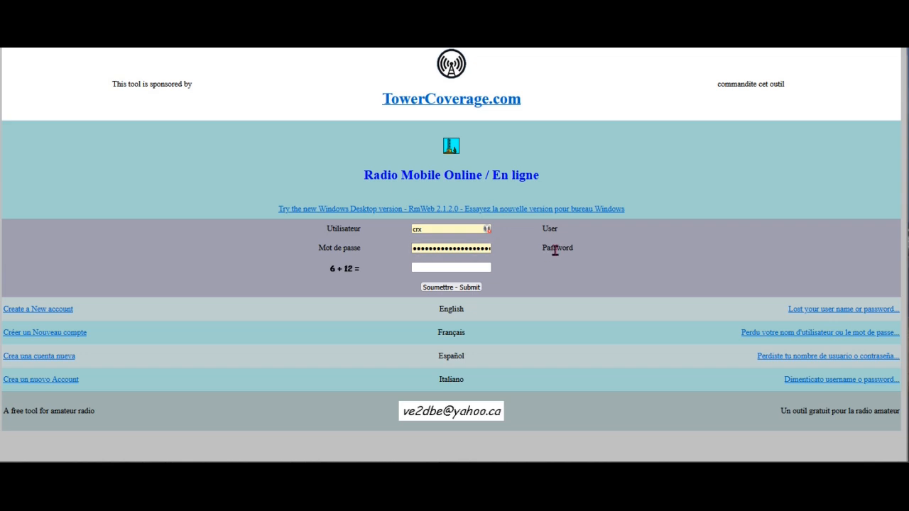
Answer the arithmetic check with 18 and log in with the filled-in account credentials.
left_click(441, 268)
left_click(441, 268)
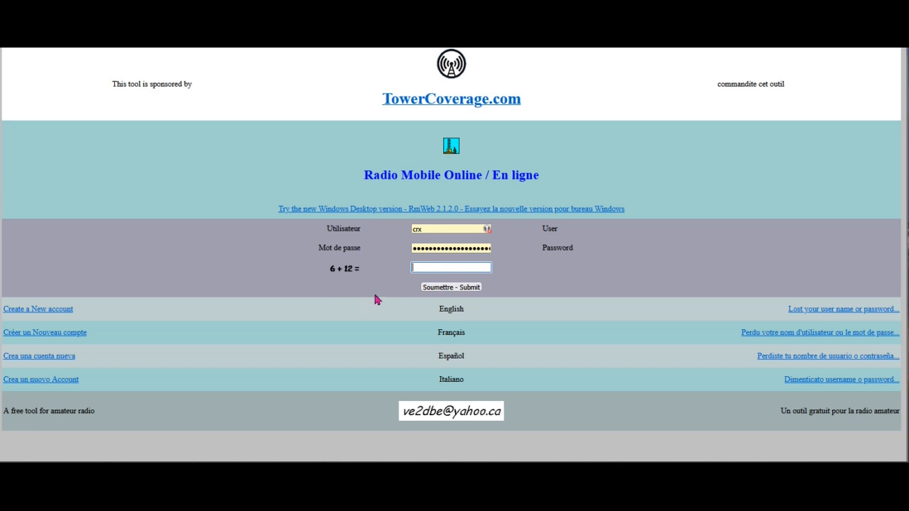
type("18")
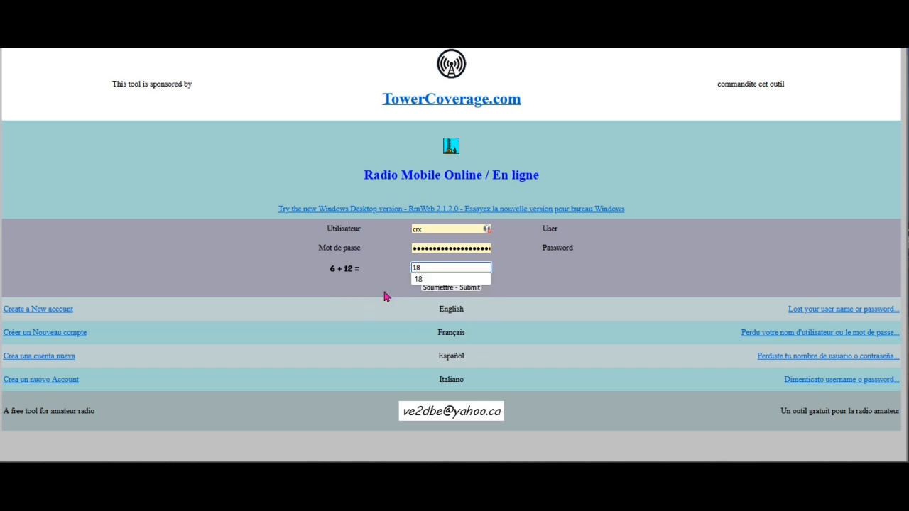
left_click(538, 276)
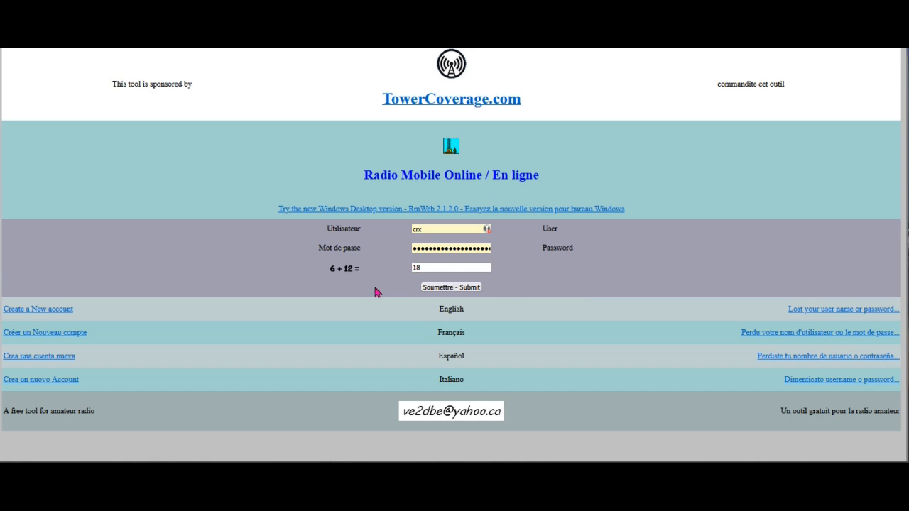
left_click(451, 291)
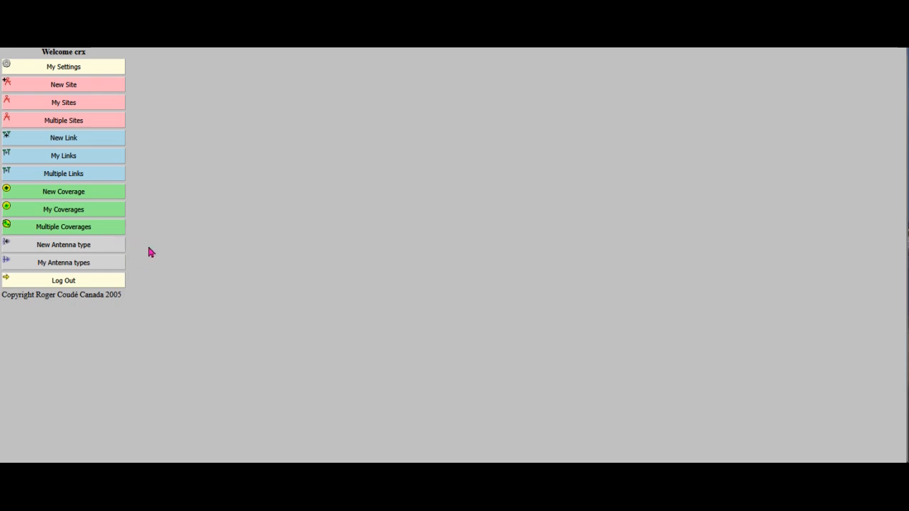
Start a new site and move its map marker to the Netherlands, between Utrecht and Amersfoort, at about 52.168, 5.244.
left_click(71, 88)
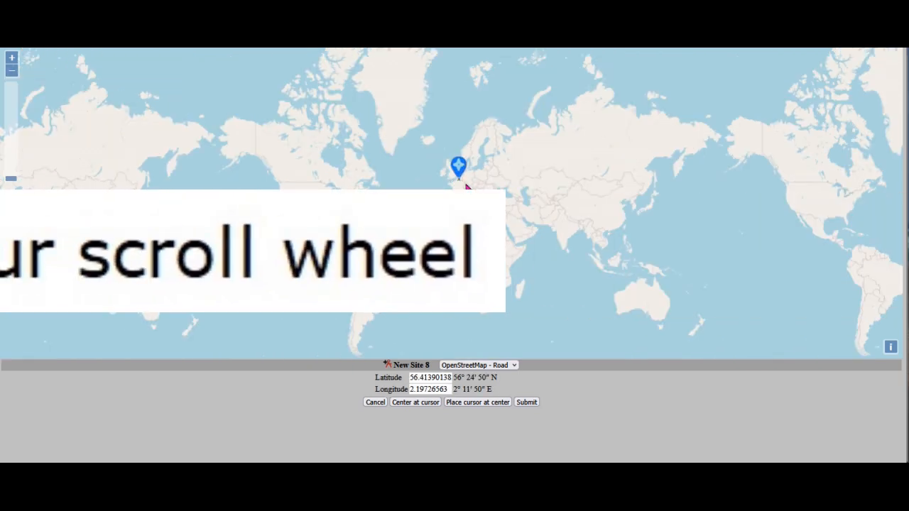
scroll(462, 192, "up", 3)
scroll(446, 169, "up", 1)
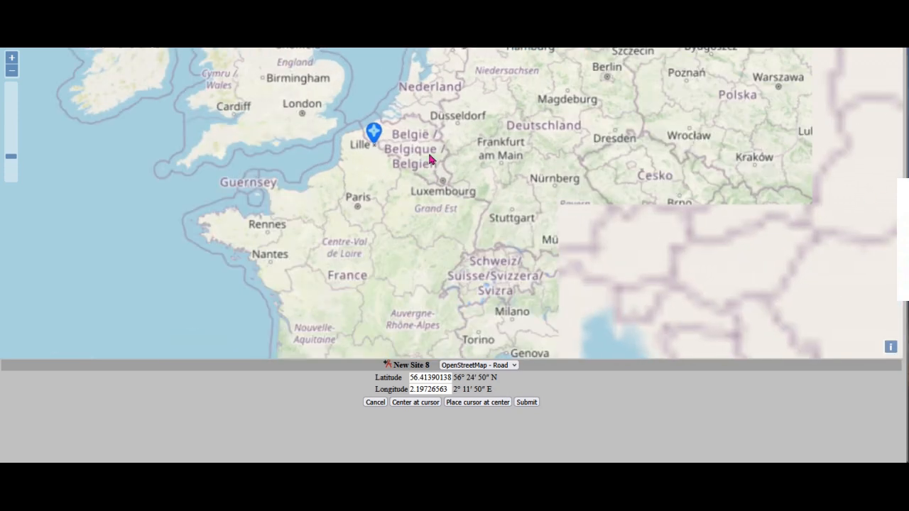
left_click_drag(419, 168, 426, 227)
mouse_move(384, 191)
left_mouse_down()
mouse_move(402, 151)
mouse_move(429, 131)
mouse_move(435, 139)
left_mouse_up()
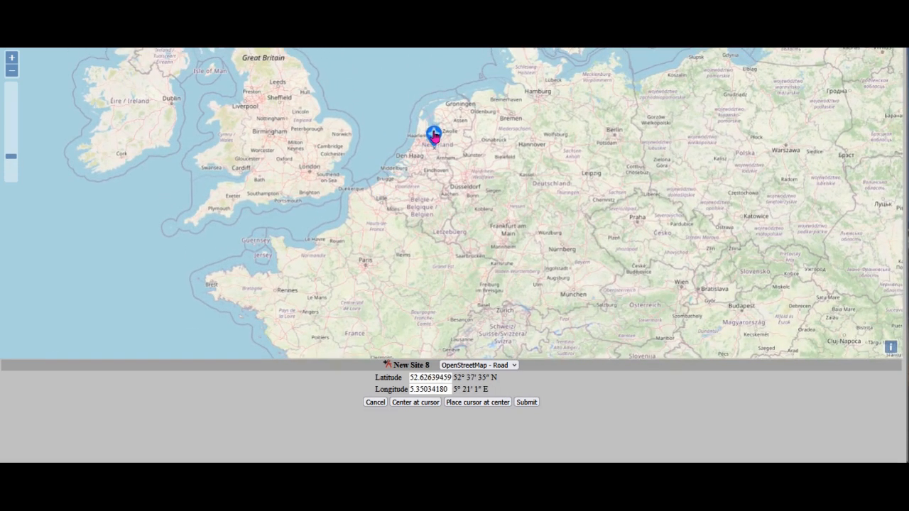
scroll(449, 156, "up", 2)
scroll(446, 157, "up", 1)
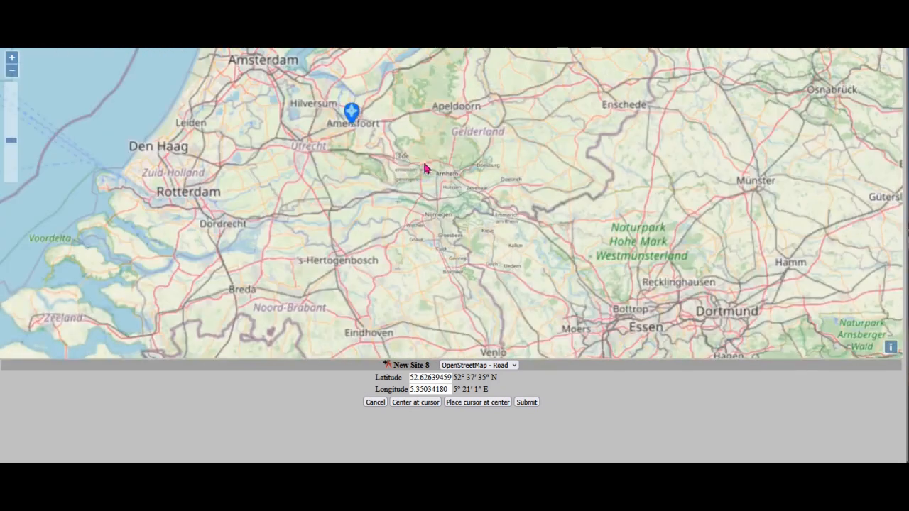
left_click_drag(352, 118, 328, 126)
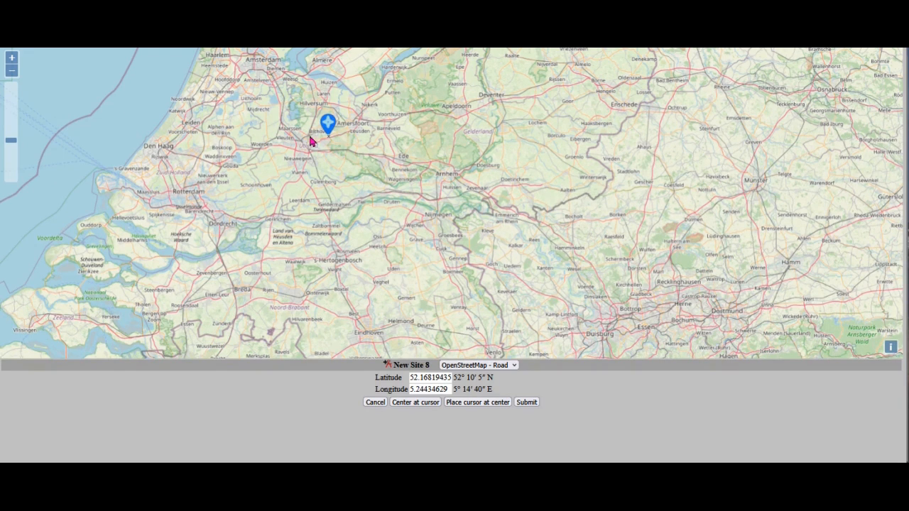
Refine the site marker to just northeast of Bosch en Duin, at about 52.1166, 5.2448, and submit the position.
scroll(325, 144, "up", 3)
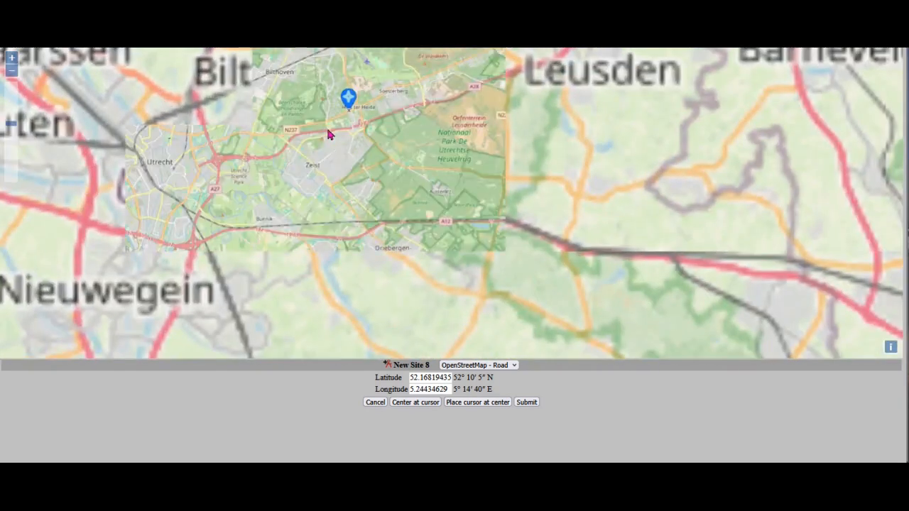
scroll(326, 128, "up", 2)
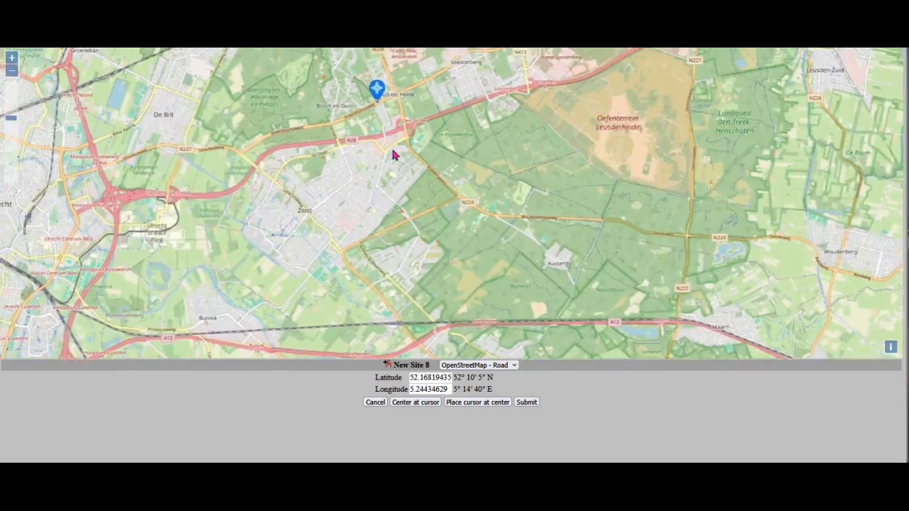
mouse_move(393, 151)
left_mouse_down()
mouse_move(404, 193)
mouse_move(391, 149)
mouse_move(401, 145)
mouse_move(392, 159)
mouse_move(378, 153)
left_mouse_up()
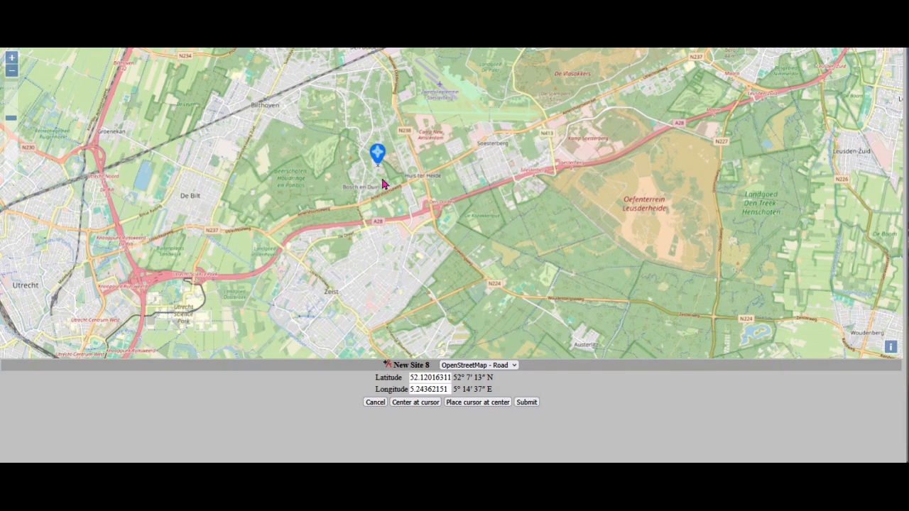
scroll(367, 179, "up", 4)
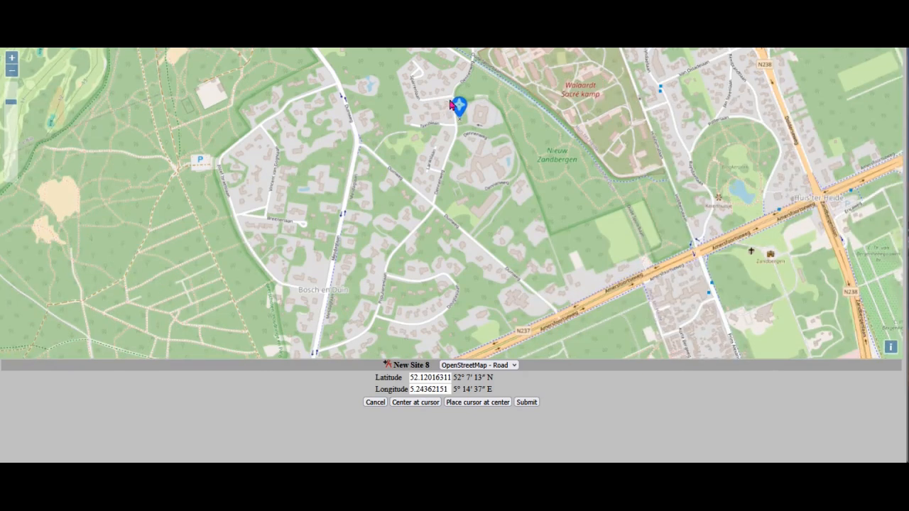
left_click_drag(458, 107, 482, 106)
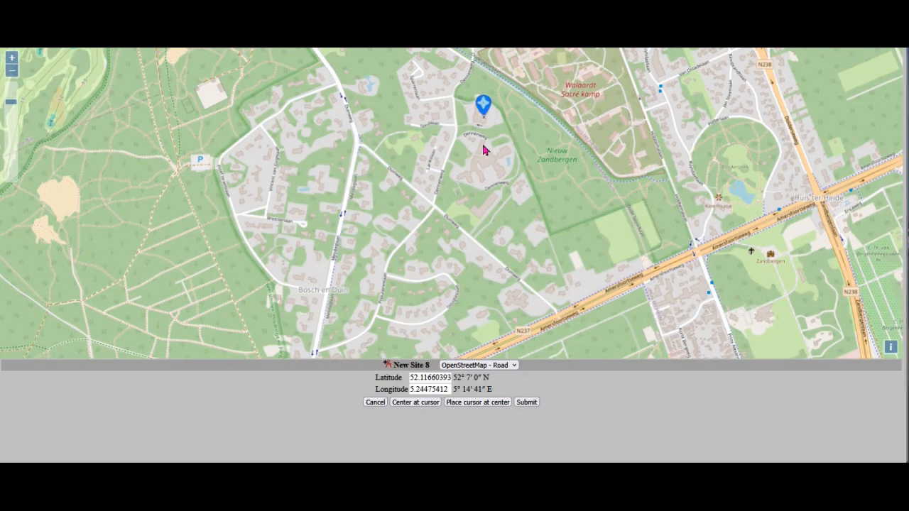
scroll(485, 152, "down", 1)
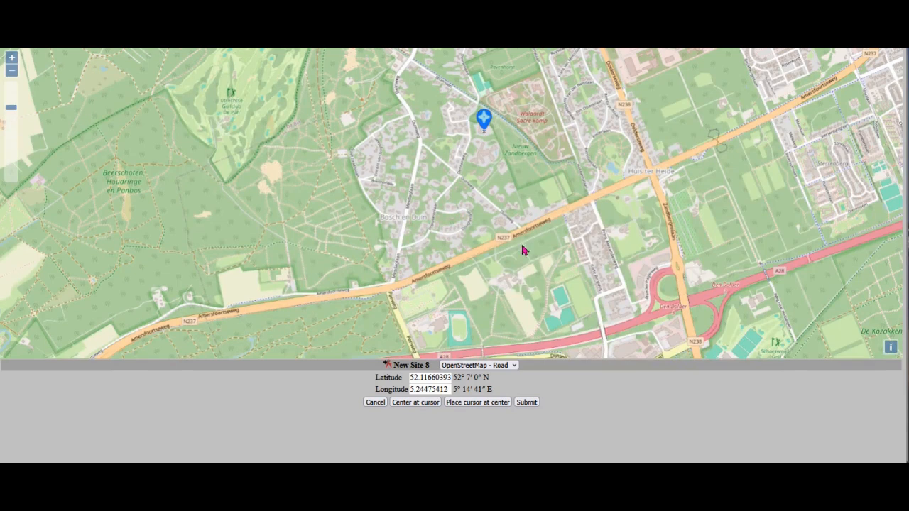
left_click(526, 402)
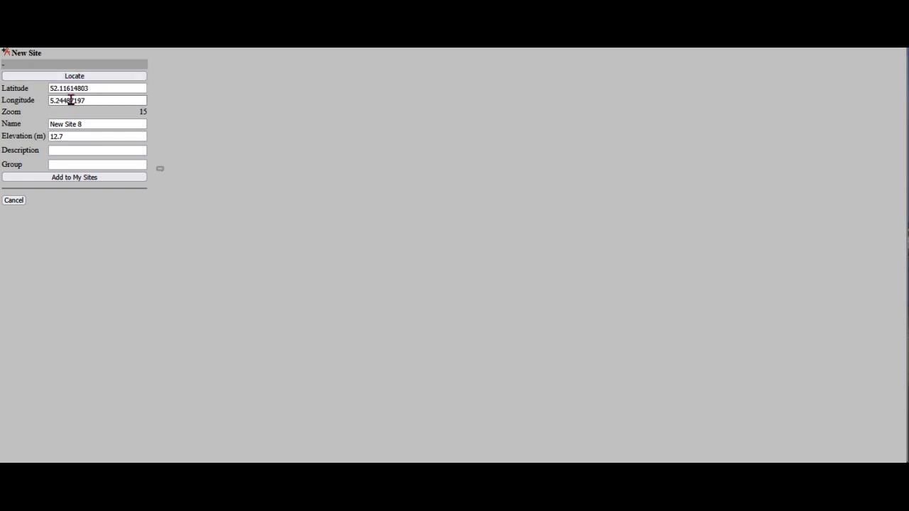
Rename the new site as test.
left_click_drag(86, 125, 48, 124)
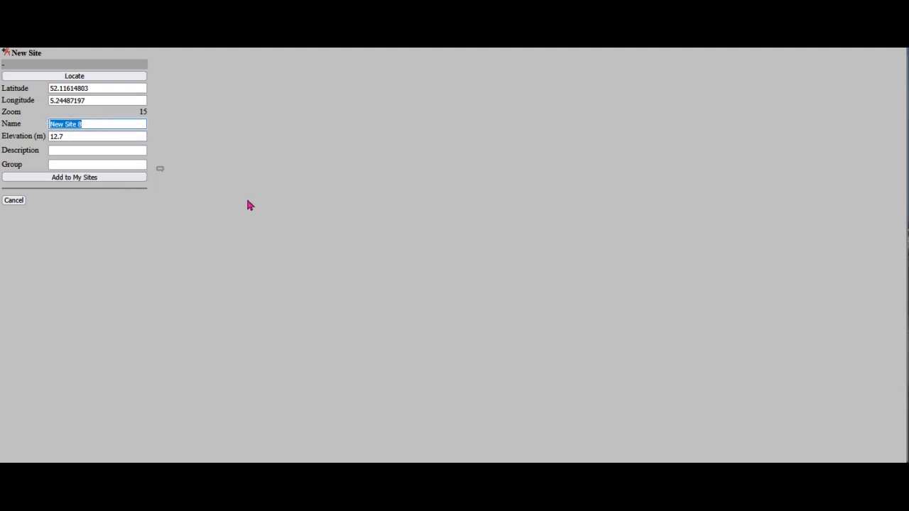
type("test")
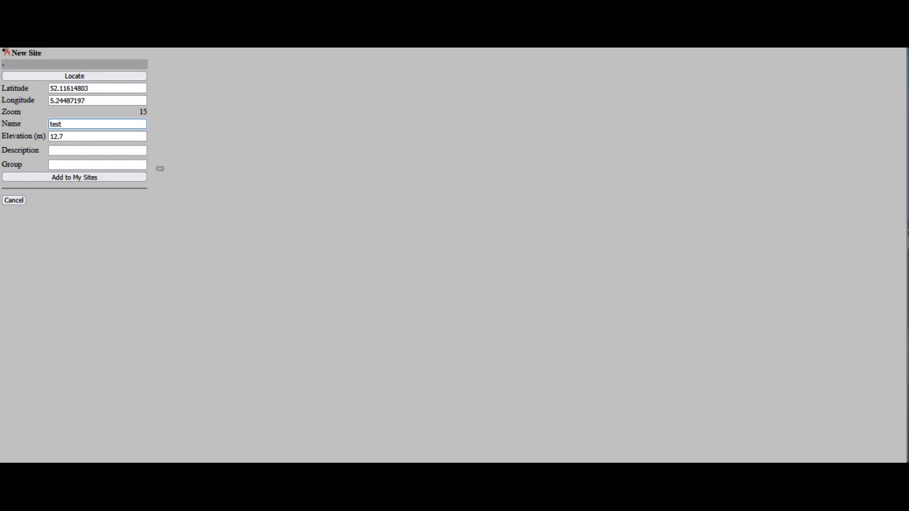
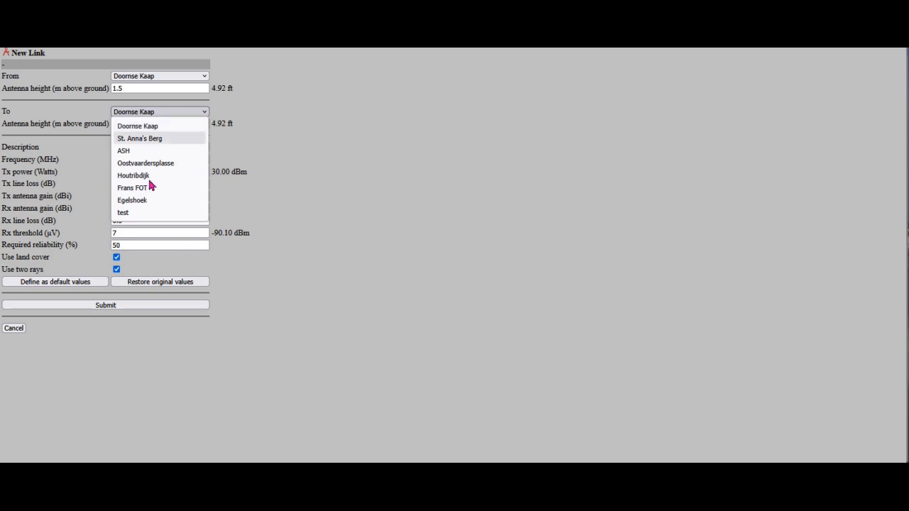
Set the link's destination site to test with a 15 m antenna height, review the radio parameters and submit the link.
left_click(128, 214)
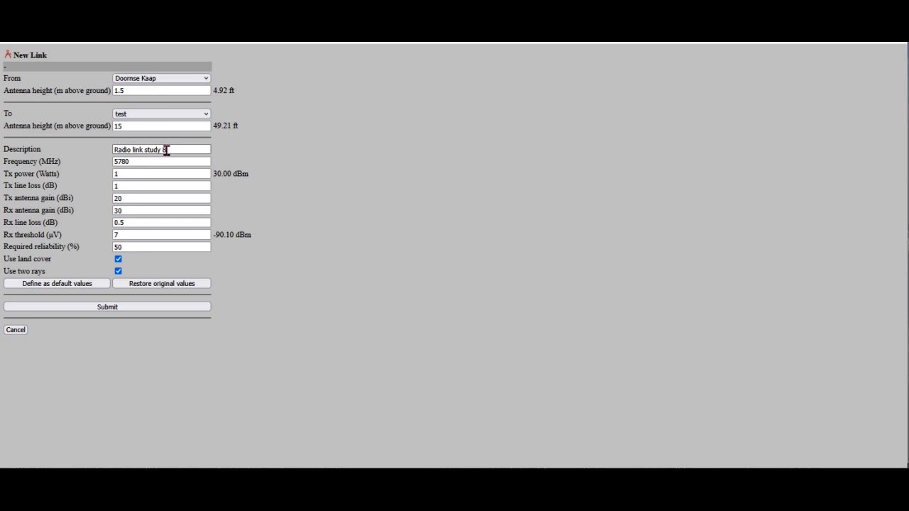
left_click(167, 162)
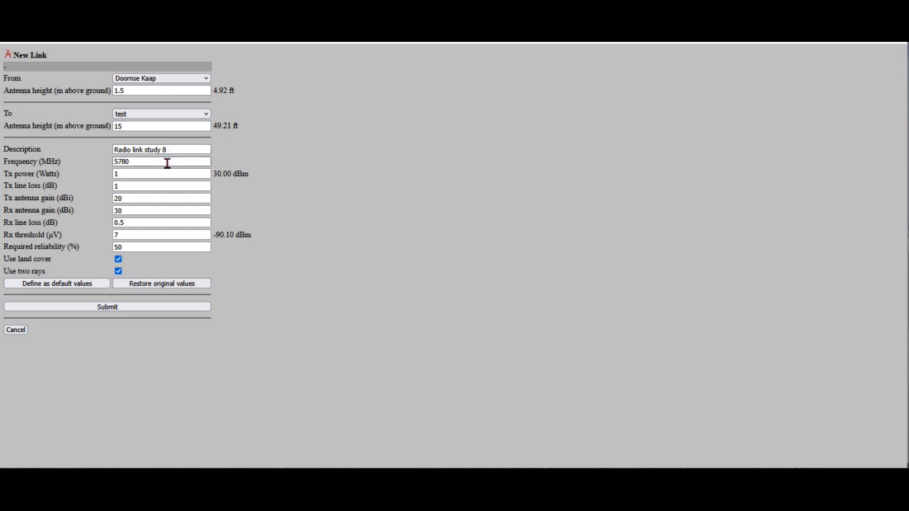
left_click(142, 175)
left_click(129, 188)
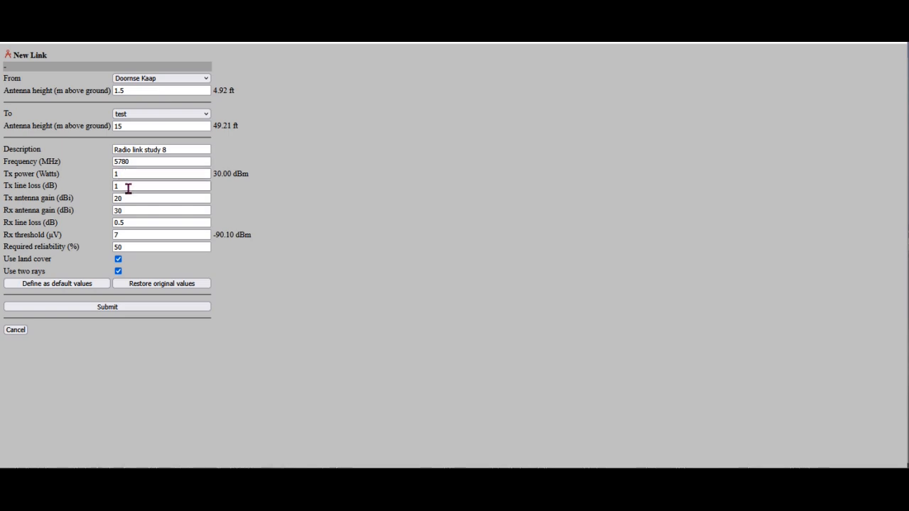
left_click(135, 198)
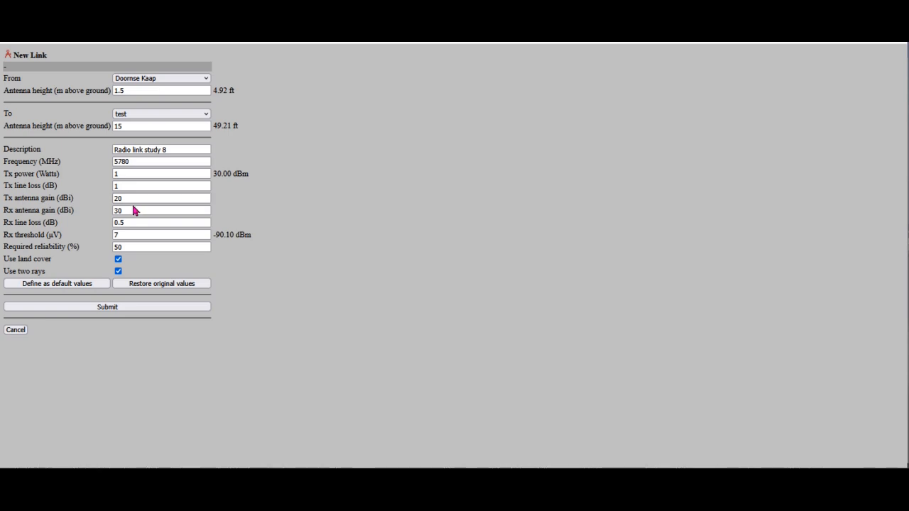
left_click(133, 210)
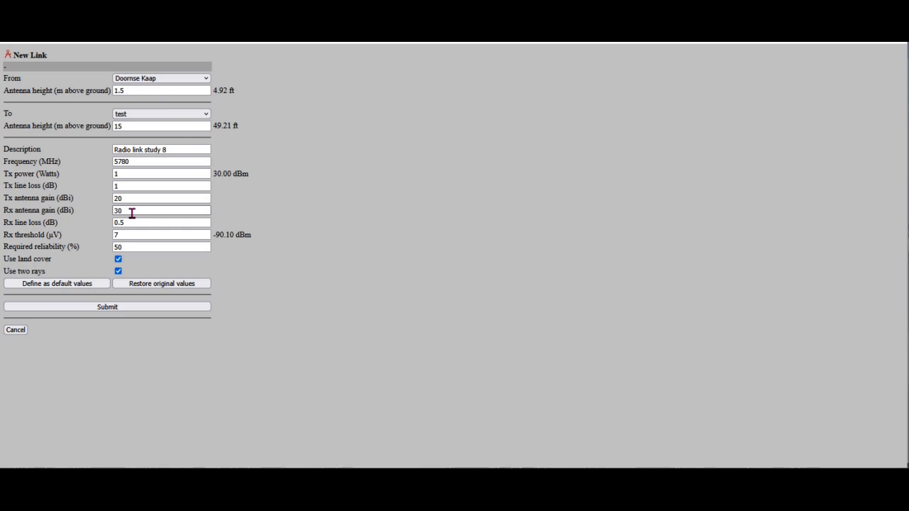
left_click(135, 222)
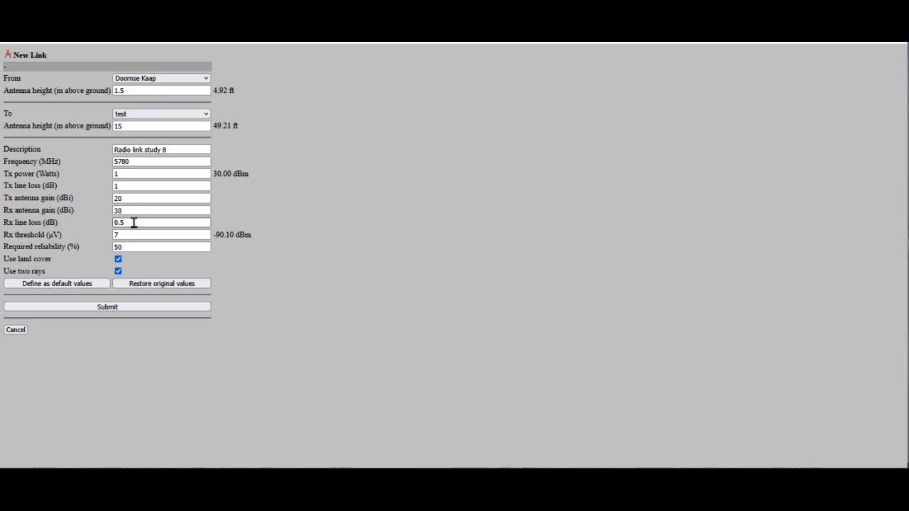
left_click(136, 235)
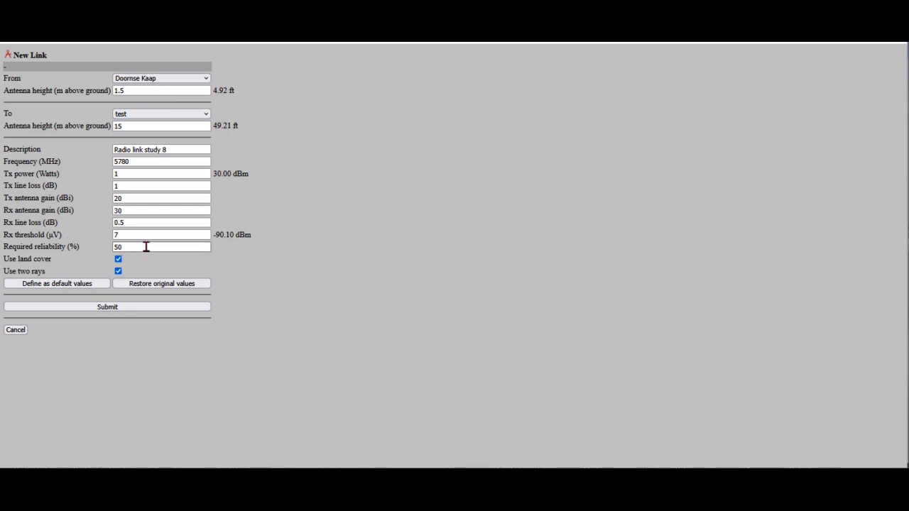
left_click(130, 309)
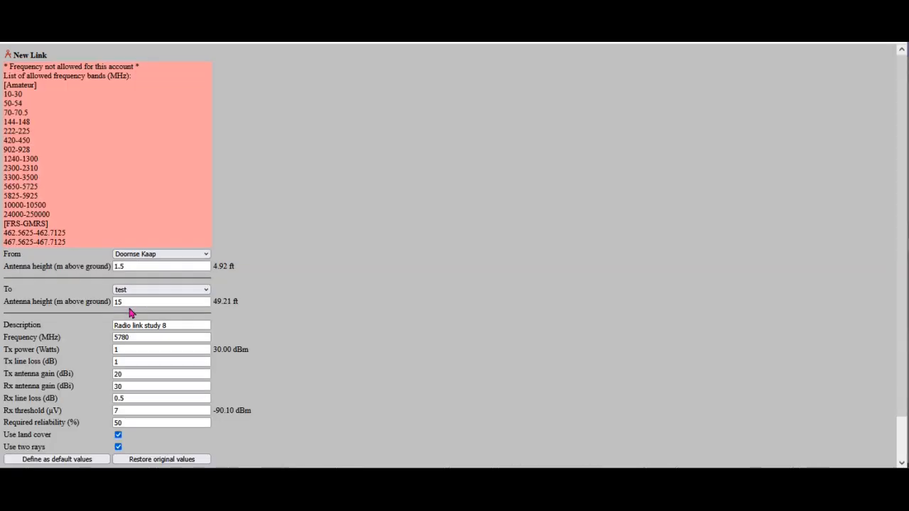
Set the link's frequency to 5725 MHz and resubmit the link.
left_click(128, 337)
left_click(138, 337)
key("BackSpace")
key("BackSpace")
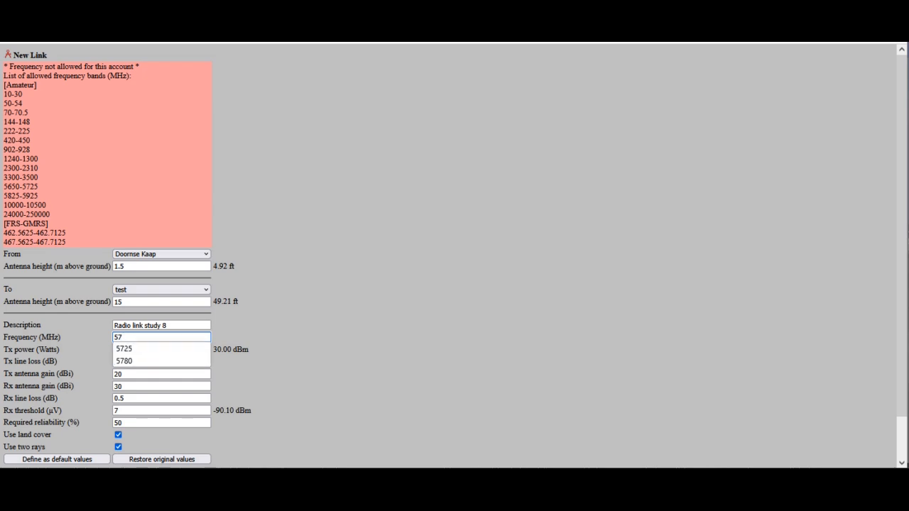
type("2")
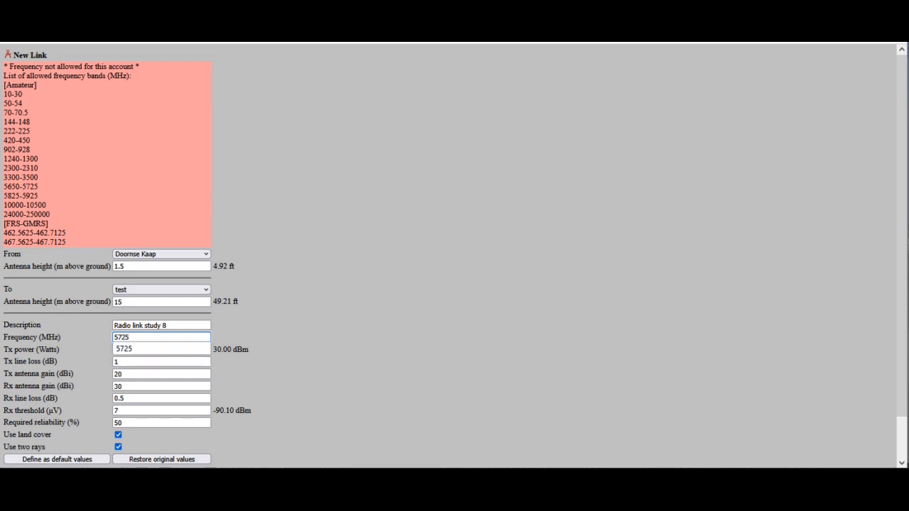
type("5")
left_click(145, 350)
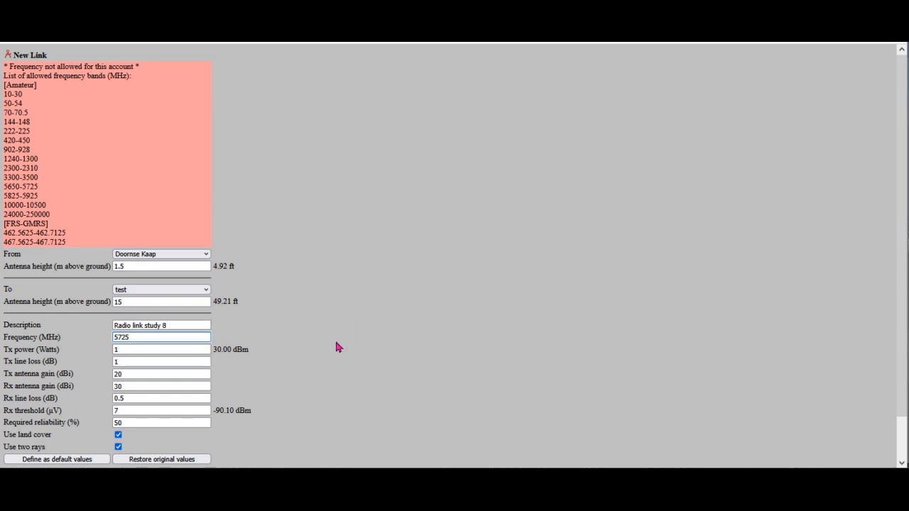
scroll(334, 338, "down", 2)
left_click(129, 440)
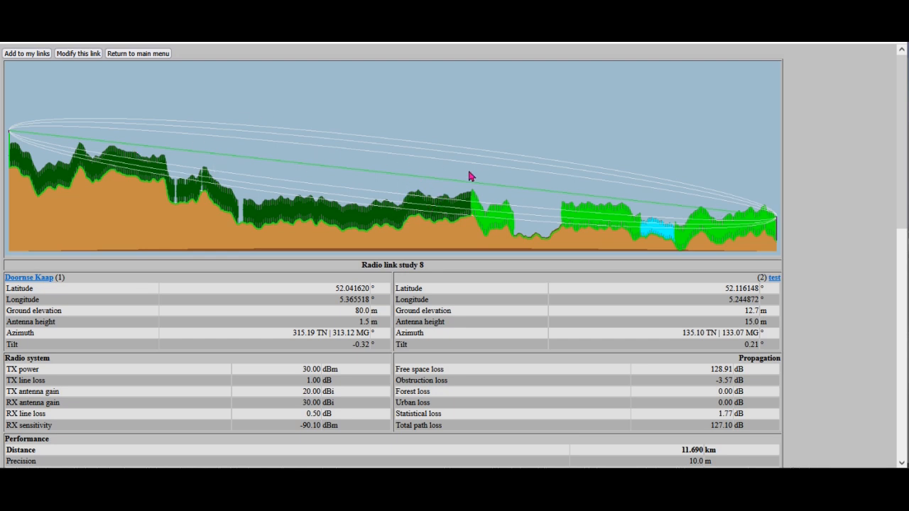
Examine the terrain profile, radio system figures and route map of the link between Doornse Kaap and test.
scroll(436, 212, "down", 1)
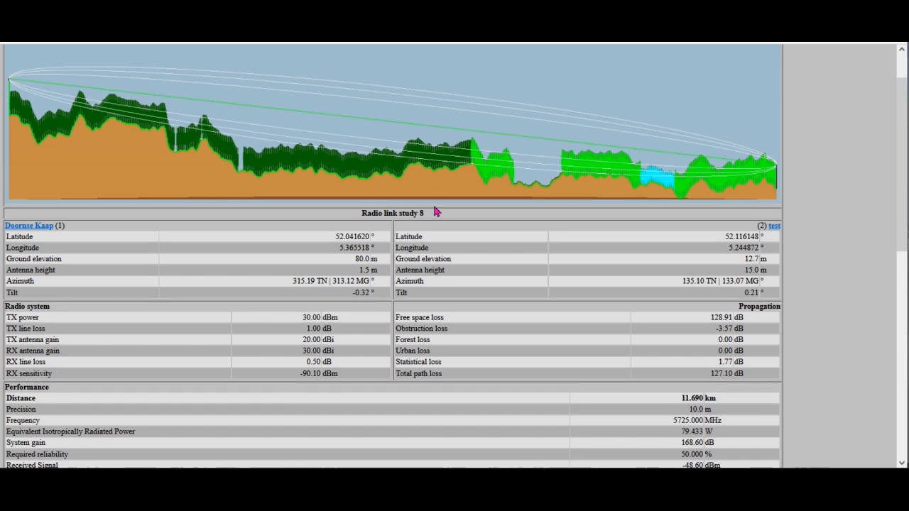
scroll(438, 211, "down", 8)
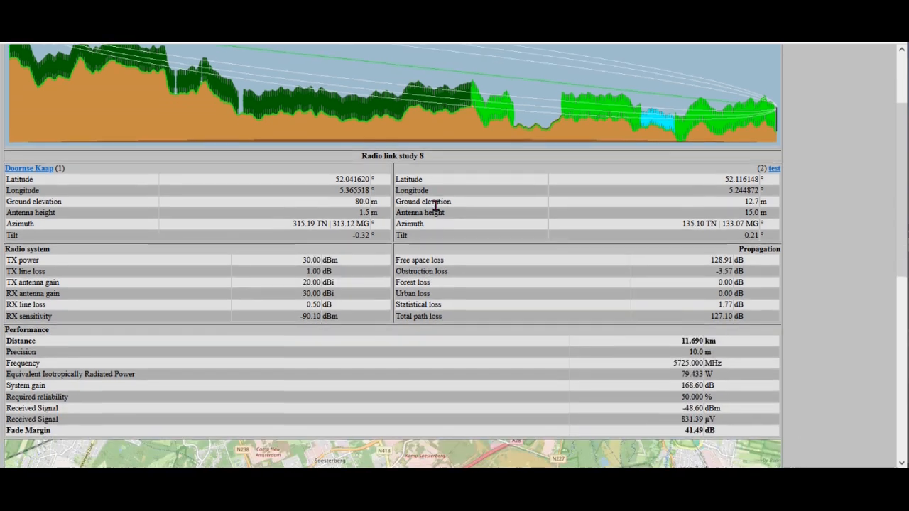
scroll(439, 202, "down", 1)
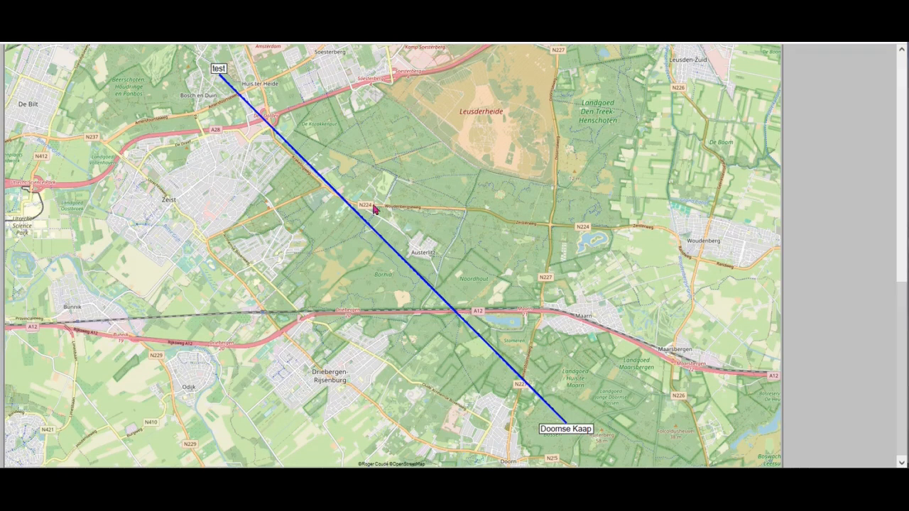
scroll(459, 240, "up", 1)
scroll(458, 240, "up", 7)
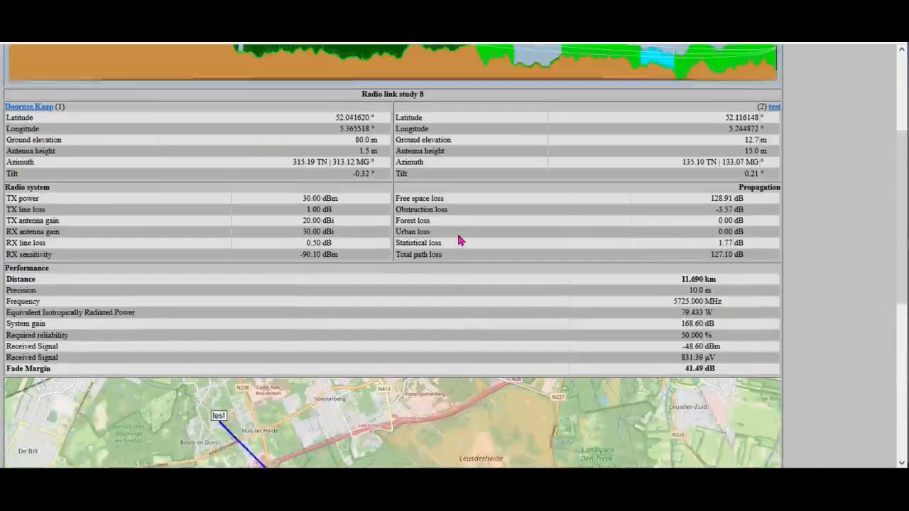
scroll(459, 240, "down", 1)
scroll(459, 240, "down", 1)
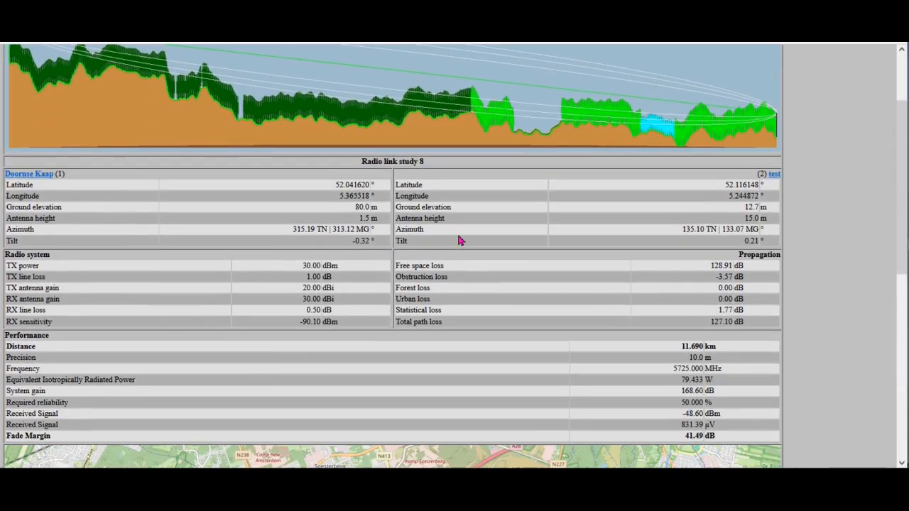
Check the calculated link's fade margin and compare its performance figures with the terrain profile.
scroll(459, 240, "down", 1)
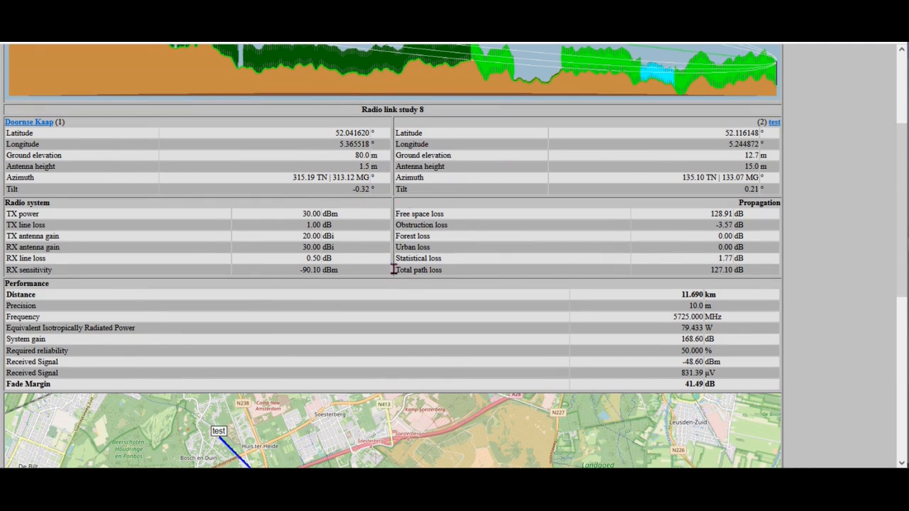
left_click_drag(685, 383, 755, 412)
left_click(676, 392)
scroll(607, 347, "up", 1)
scroll(607, 348, "up", 2)
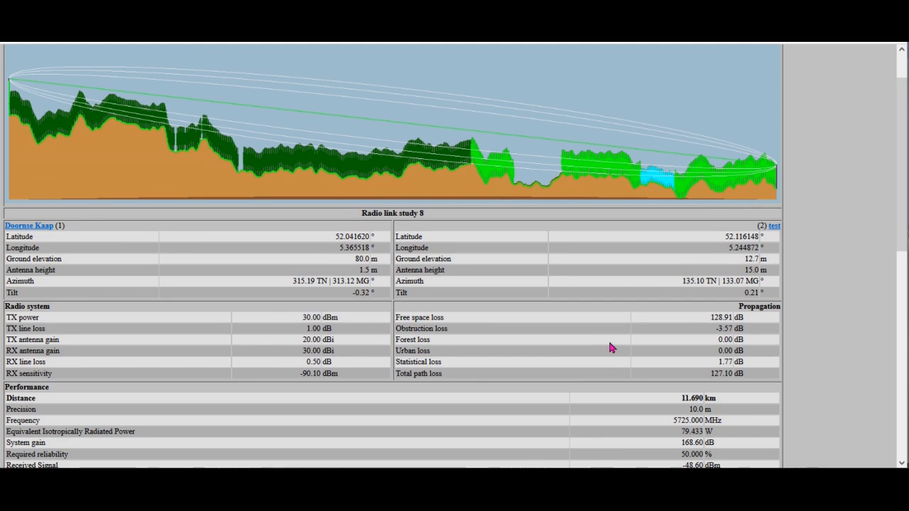
scroll(609, 346, "up", 1)
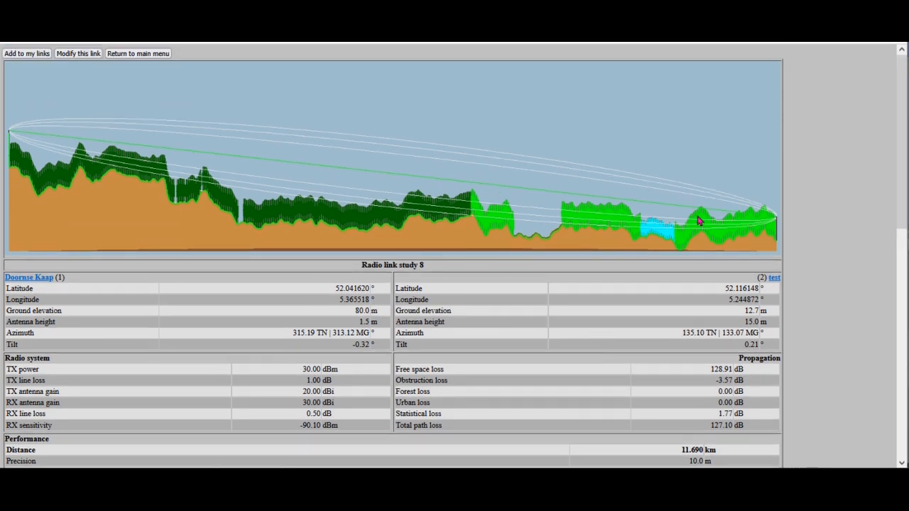
scroll(604, 297, "down", 3)
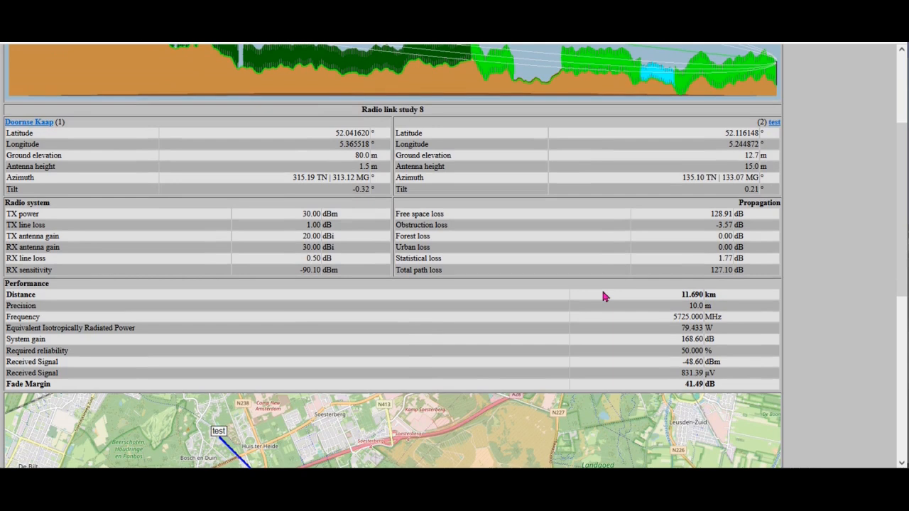
scroll(604, 297, "down", 1)
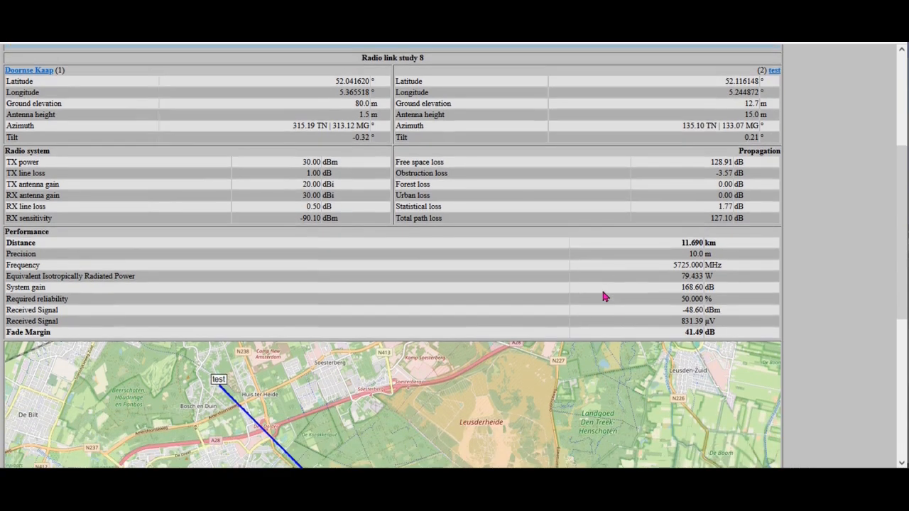
scroll(604, 297, "down", 3)
scroll(604, 297, "up", 4)
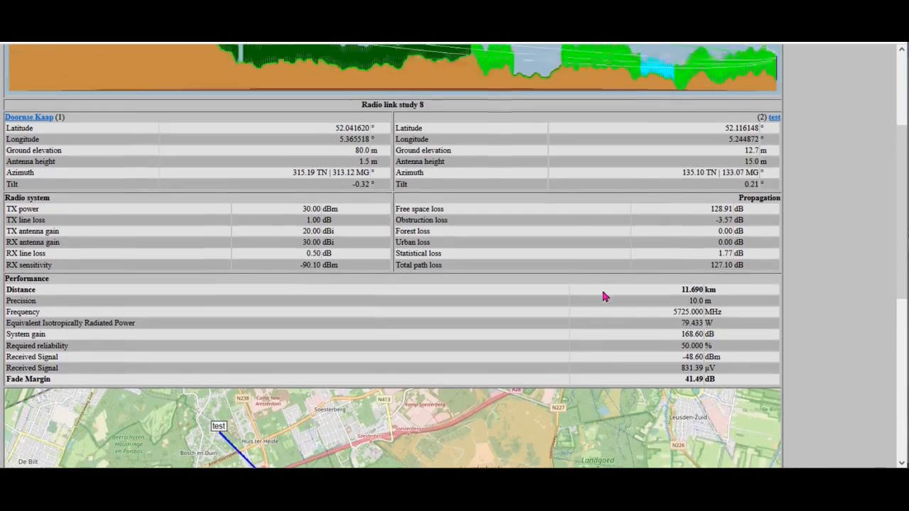
scroll(604, 297, "up", 3)
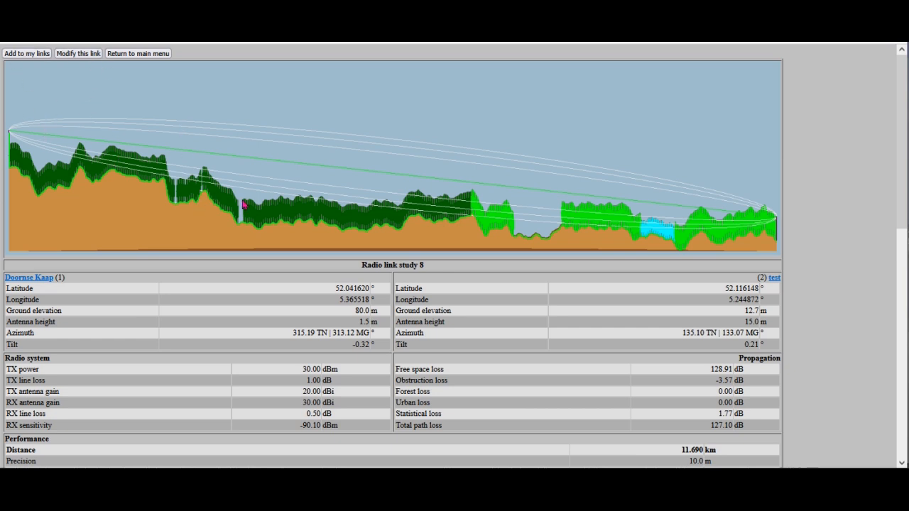
Open the saved link FOT - ASH* for viewing and examine its terrain profile and fade margin.
left_click(137, 54)
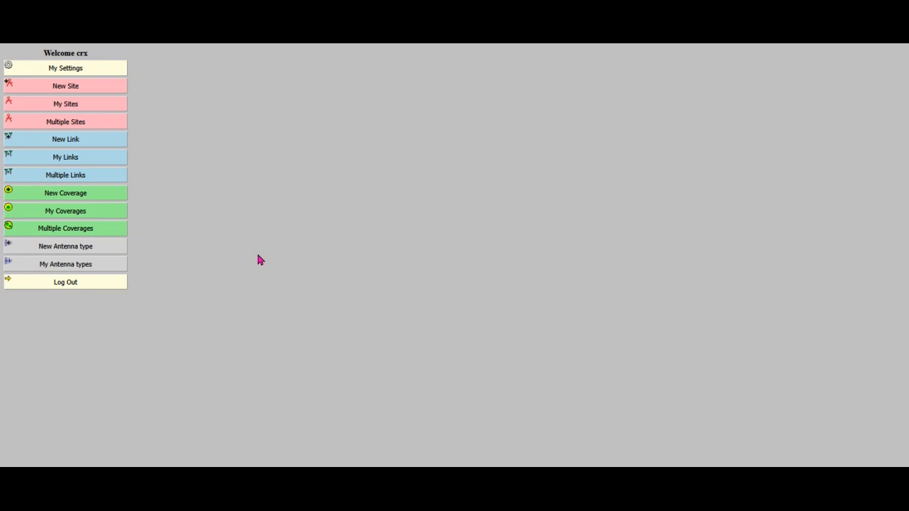
left_click(68, 162)
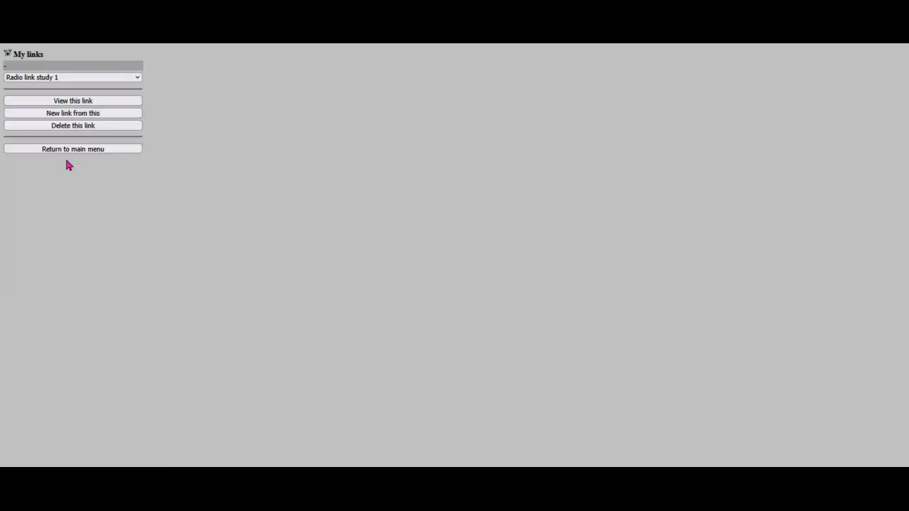
left_click(136, 80)
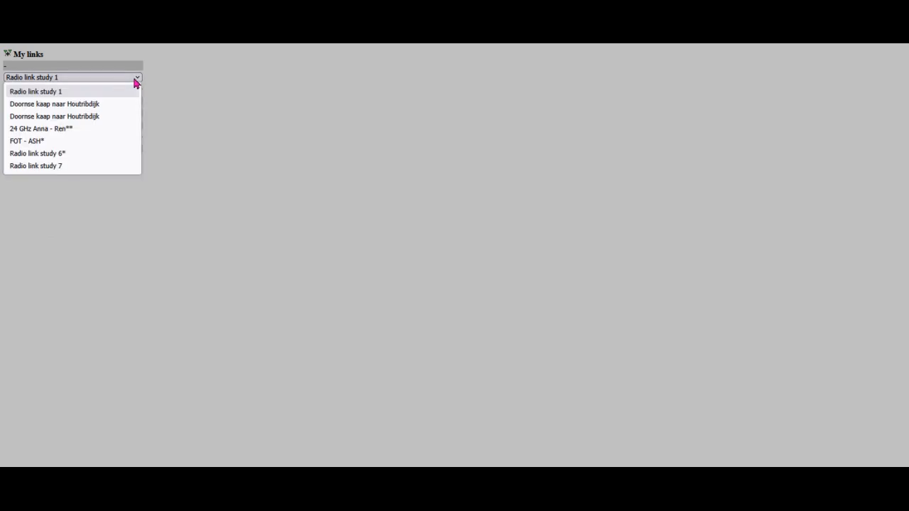
left_click(48, 141)
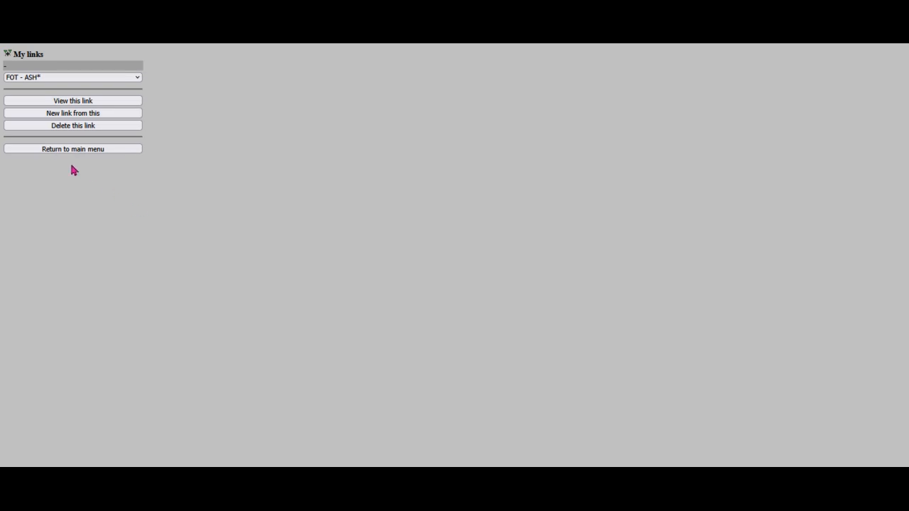
left_click(67, 104)
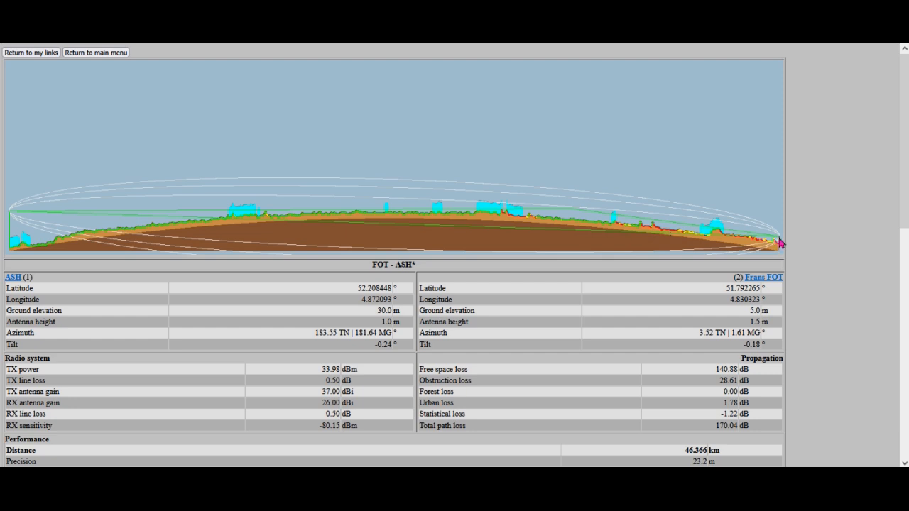
scroll(702, 313, "down", 3)
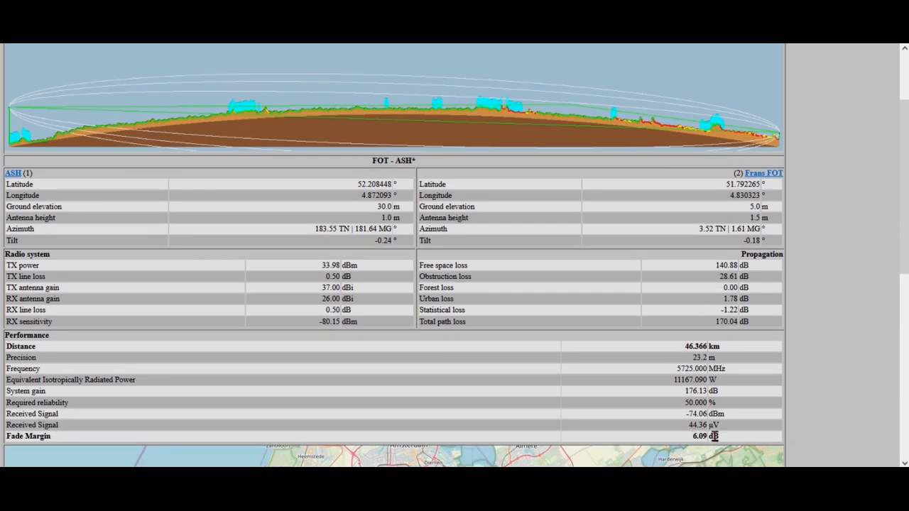
scroll(665, 322, "up", 3)
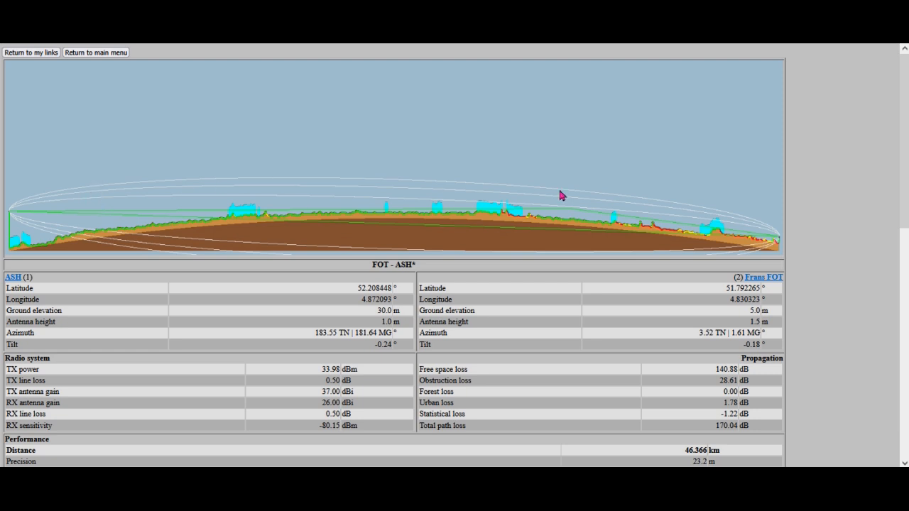
scroll(490, 229, "down", 3)
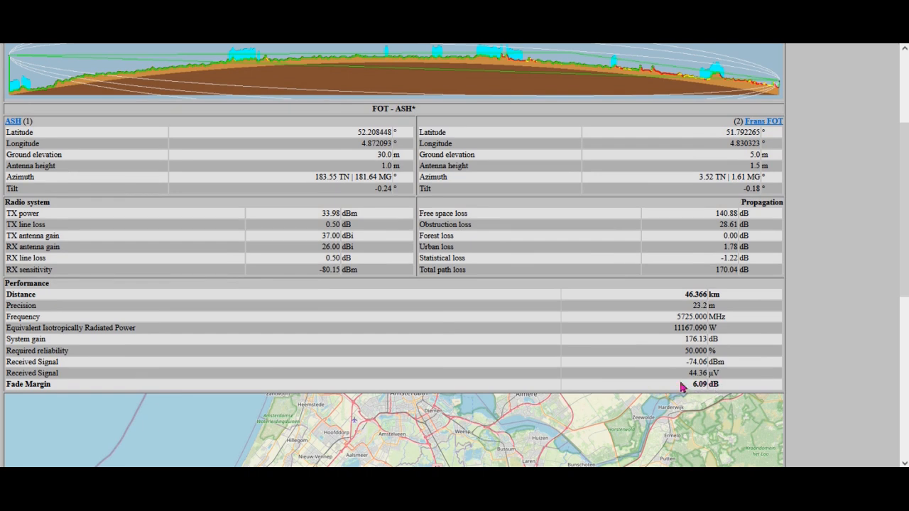
scroll(463, 256, "up", 3)
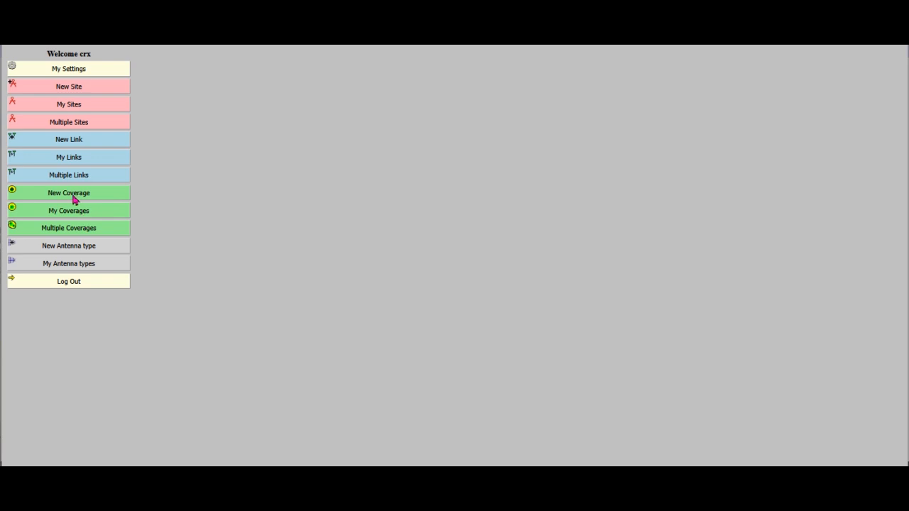
Start a new coverage study with test as the centre site.
left_click(74, 200)
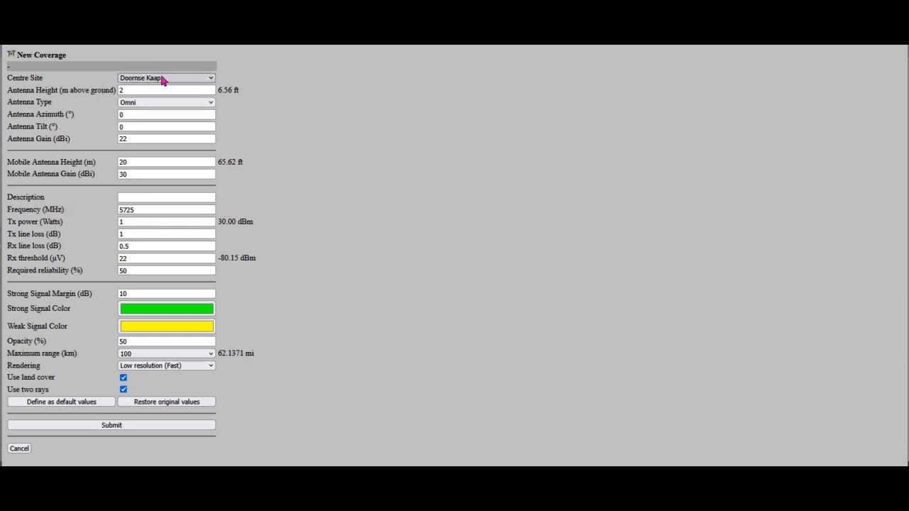
left_click(210, 80)
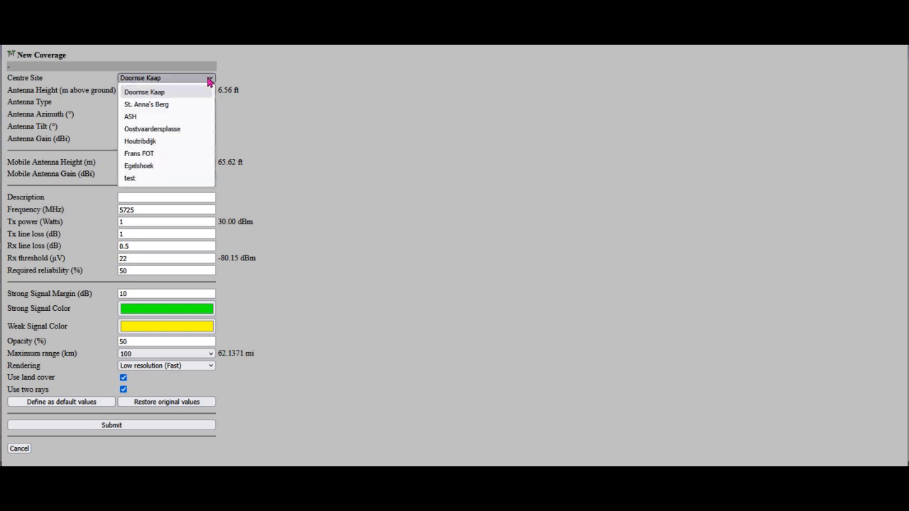
left_click(179, 178)
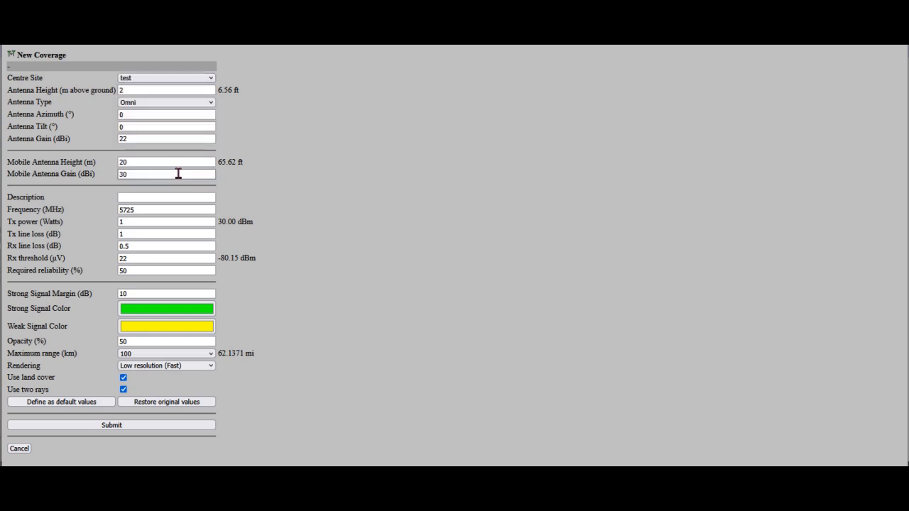
Set the centre site's antenna height to 15 m above ground and its antenna gain to 20 dBi.
left_click(132, 91)
left_click_drag(133, 90, 112, 91)
type("1")
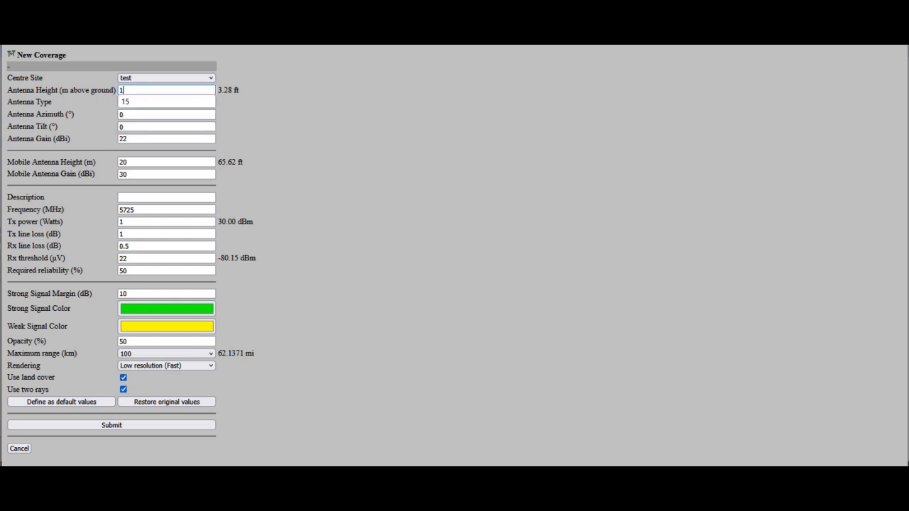
type("5")
left_click(308, 151)
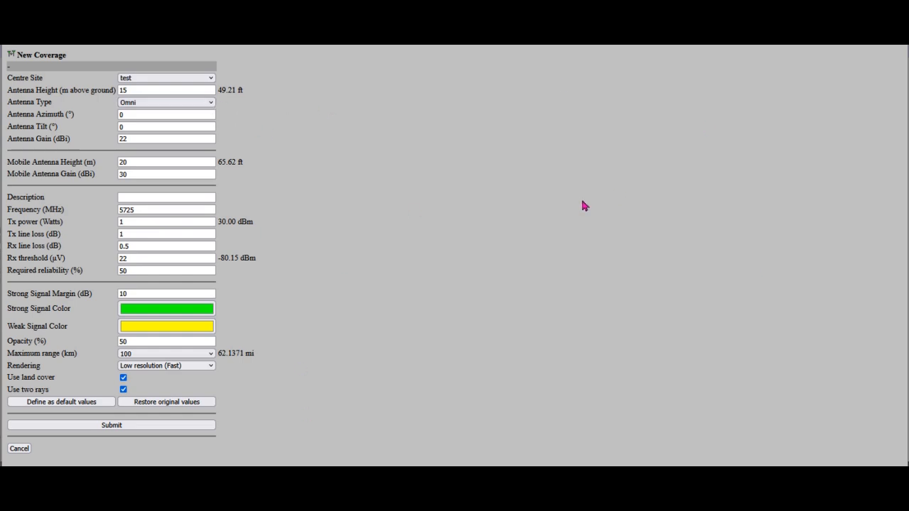
left_click(135, 139)
key("BackSpace")
type("0")
left_click(319, 172)
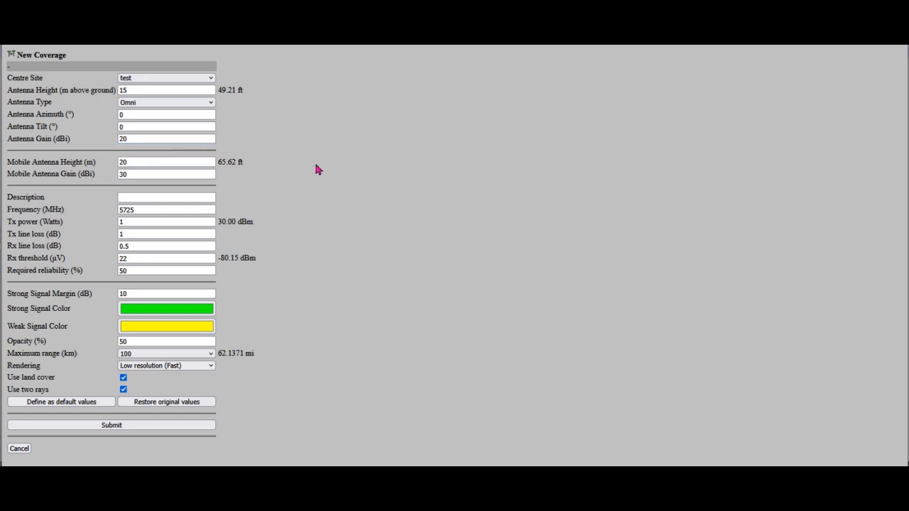
Set the mobile antenna height to 2 m and the mobile antenna gain to 20 dBi.
double_click(121, 162)
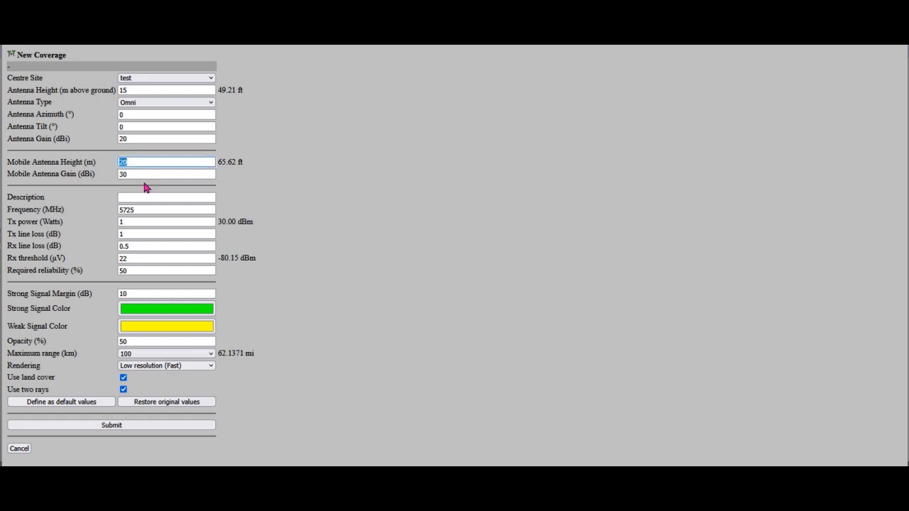
type("2")
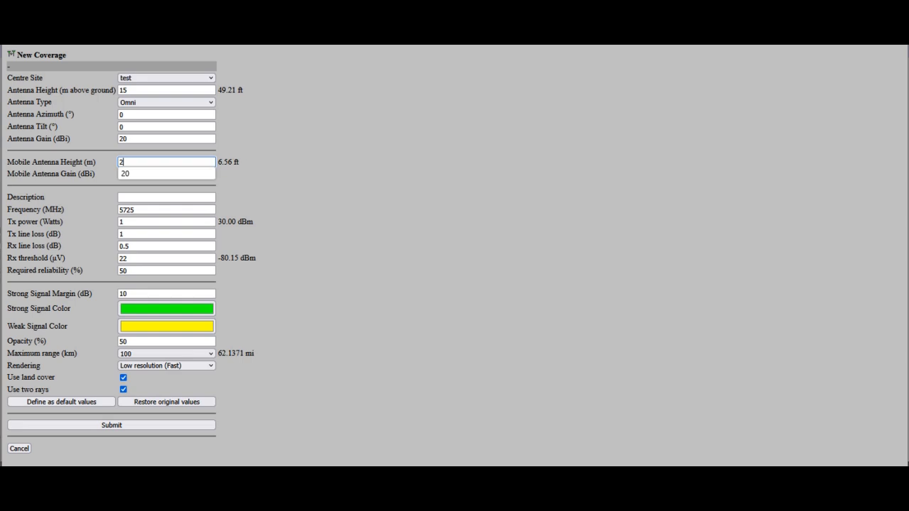
left_click(416, 193)
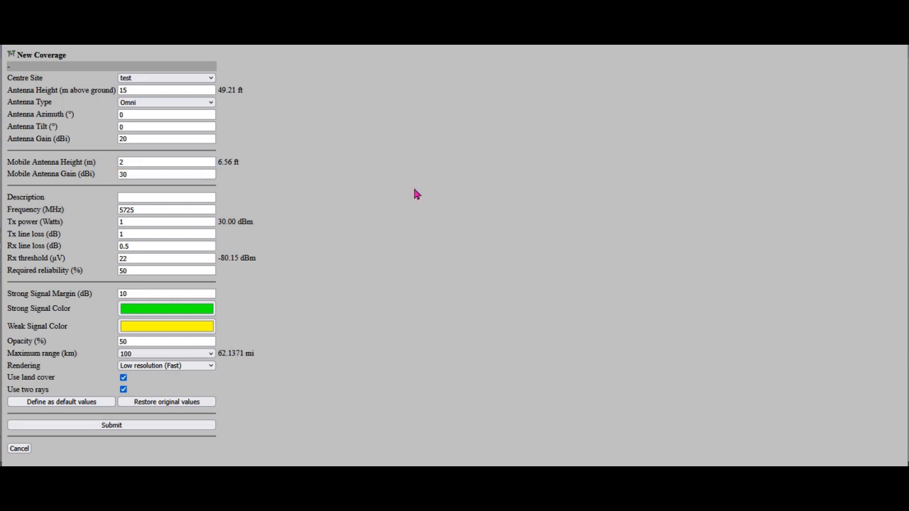
double_click(126, 174)
left_click(562, 249)
Enter "test coverage" as the description of the coverage study.
left_click(142, 198)
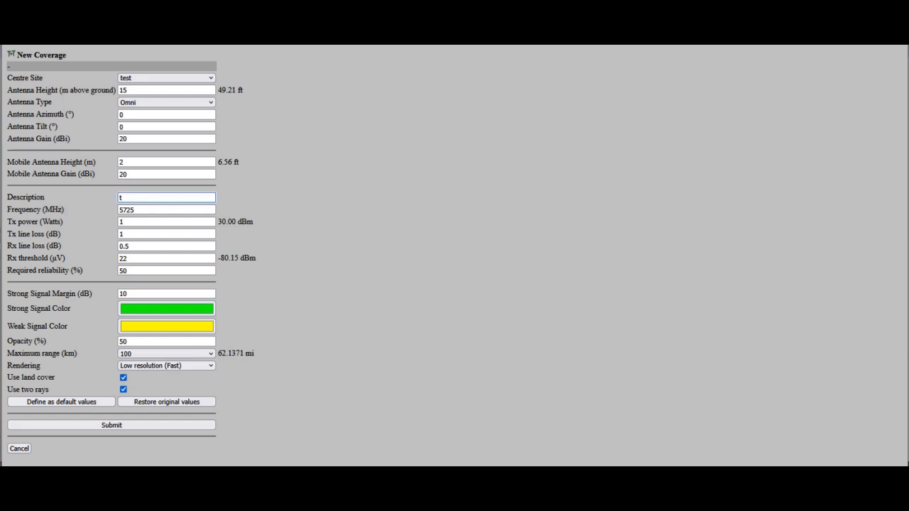
type("coverage")
left_click(434, 283)
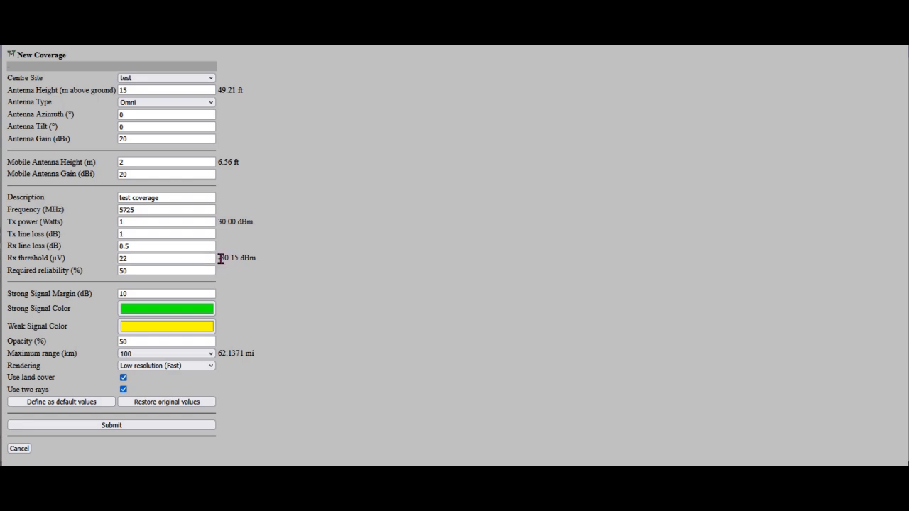
Replace the Rx threshold value and submit the coverage study for calculation.
left_click(139, 258)
key("BackSpace")
key("BackSpace")
left_click(364, 255)
left_click(139, 425)
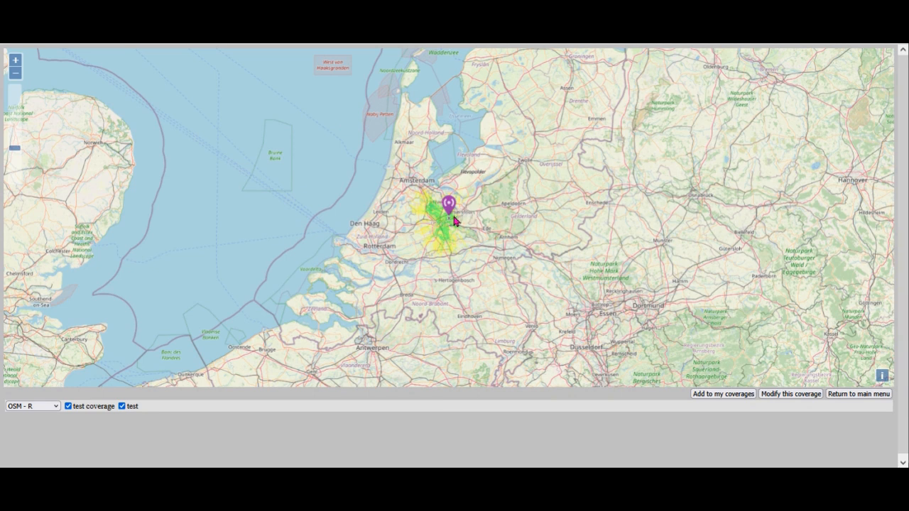
Examine the strong and weak signal areas around the test site on the coverage map, both close up and regionally.
scroll(453, 217, "up", 1)
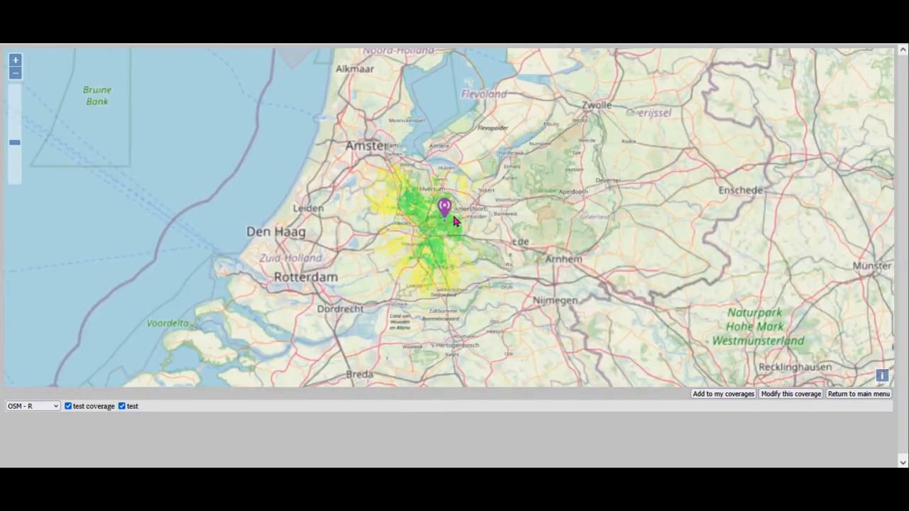
scroll(453, 217, "up", 1)
scroll(453, 218, "up", 1)
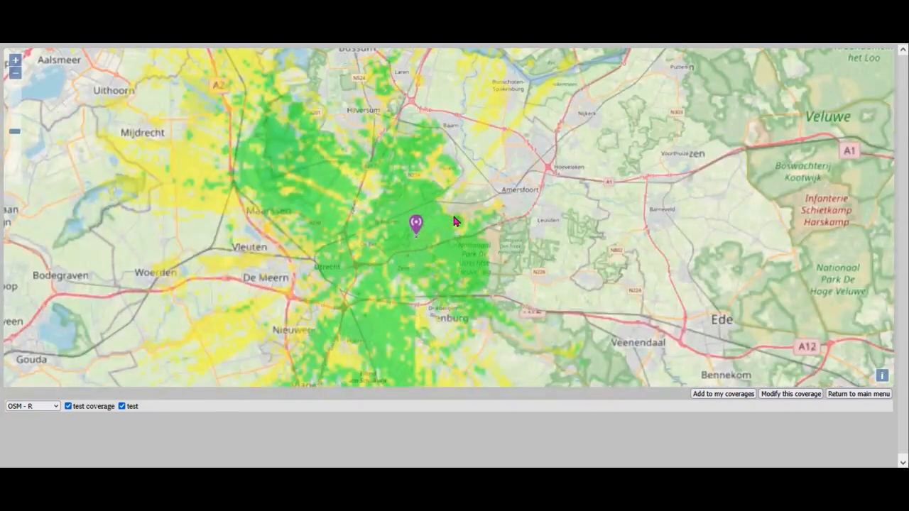
scroll(455, 221, "down", 1)
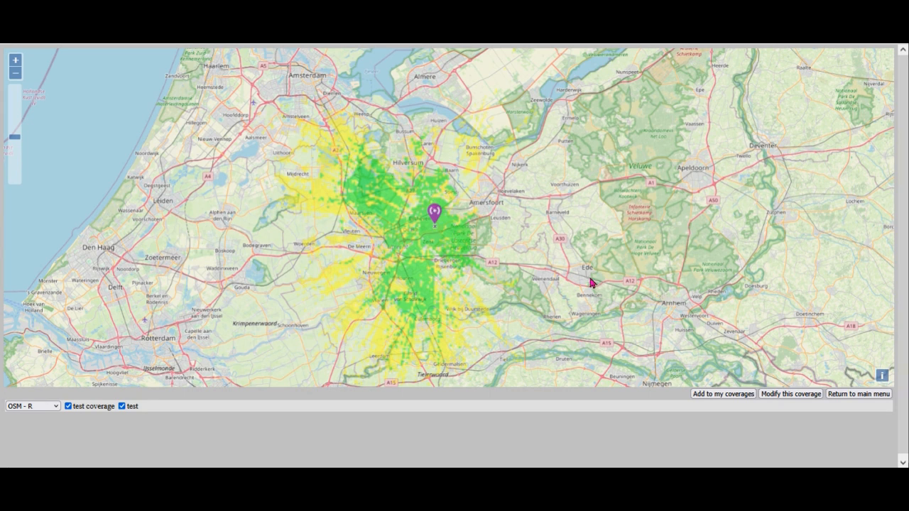
scroll(589, 282, "down", 1)
scroll(582, 283, "up", 1)
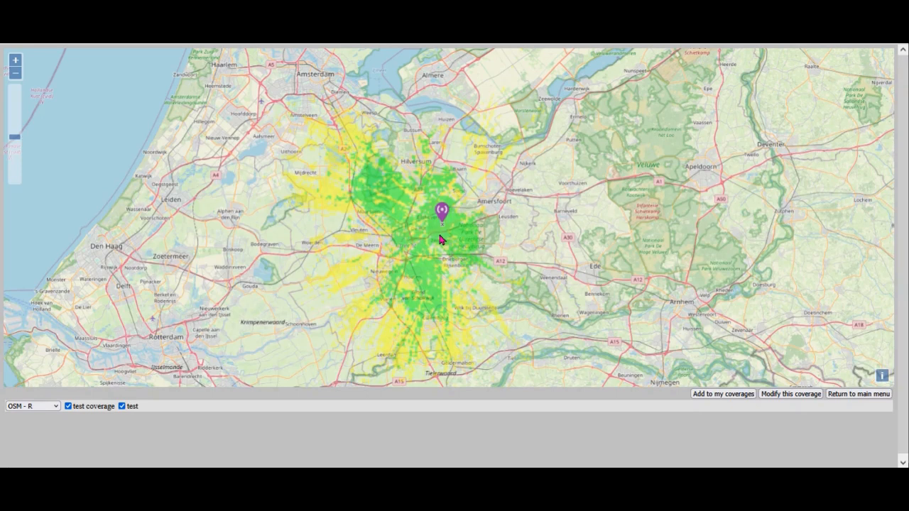
scroll(440, 240, "down", 1)
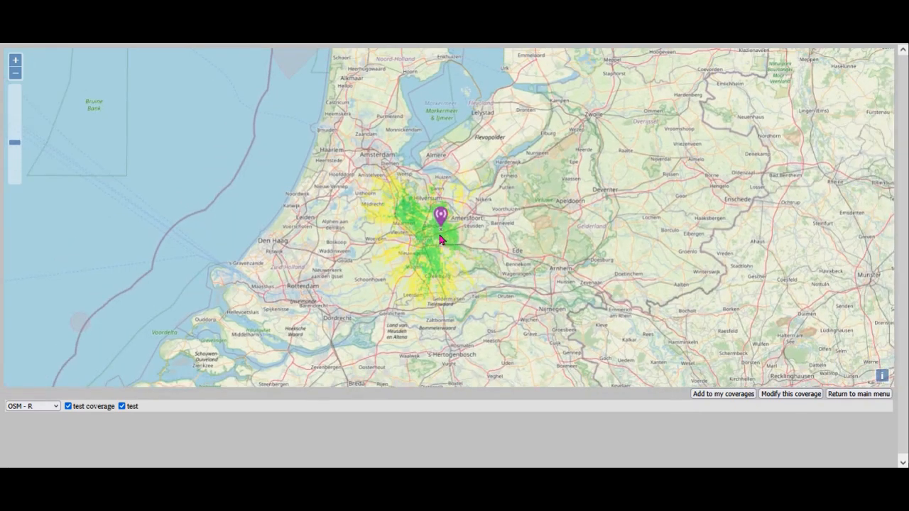
scroll(440, 240, "down", 1)
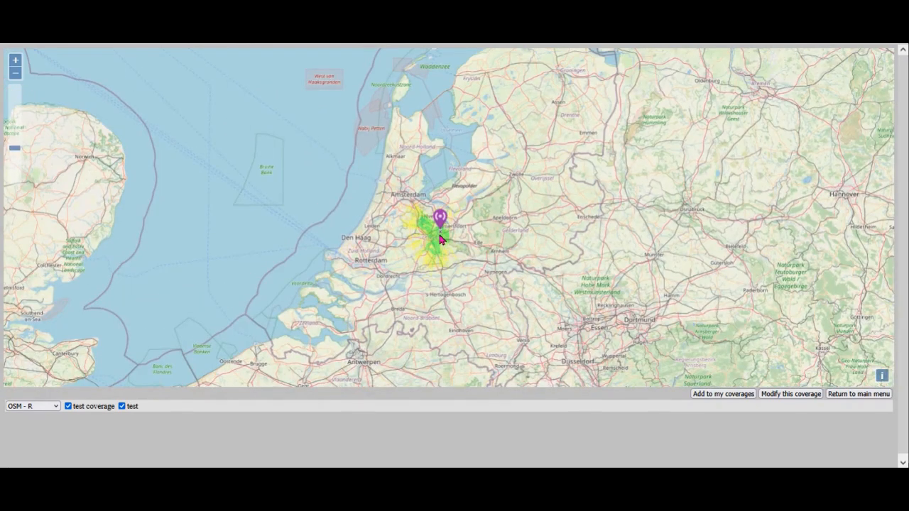
Try the USGS - Topo base map under the coverage plot, and switch it to OSM - G.
left_click(57, 407)
left_click(27, 355)
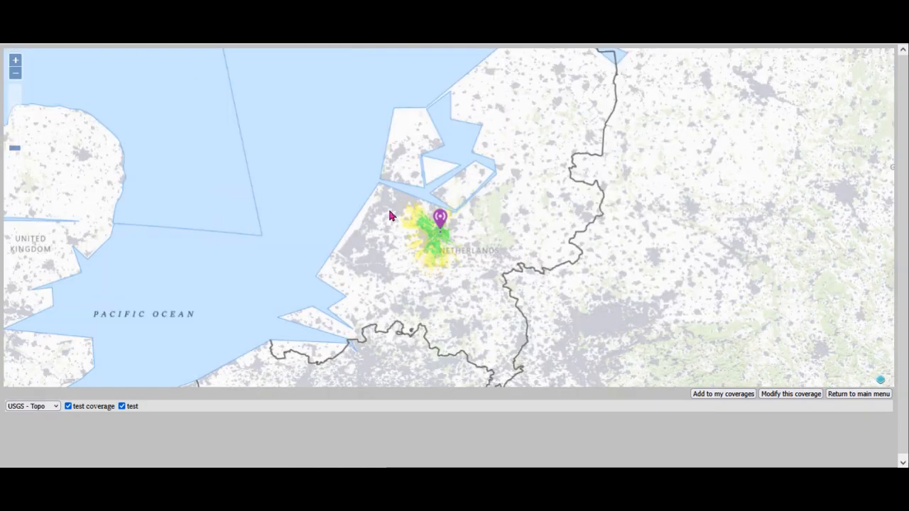
left_click(55, 407)
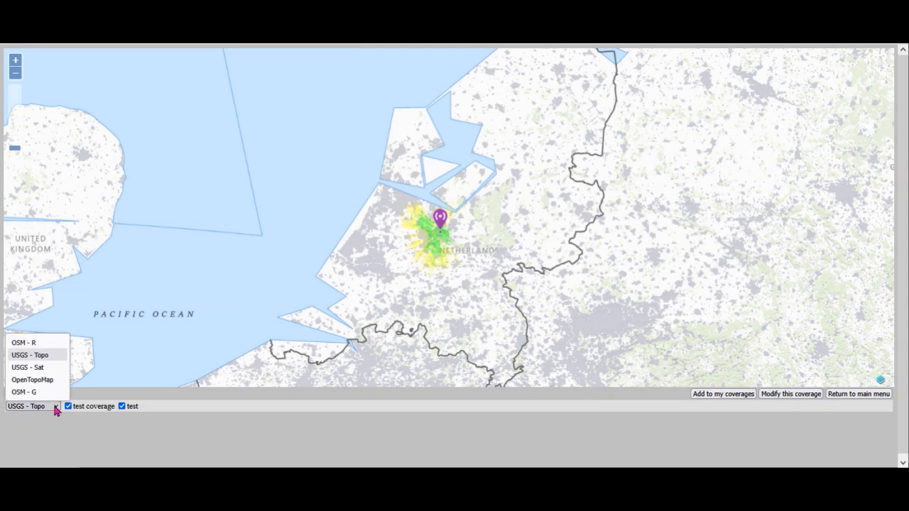
left_click(33, 392)
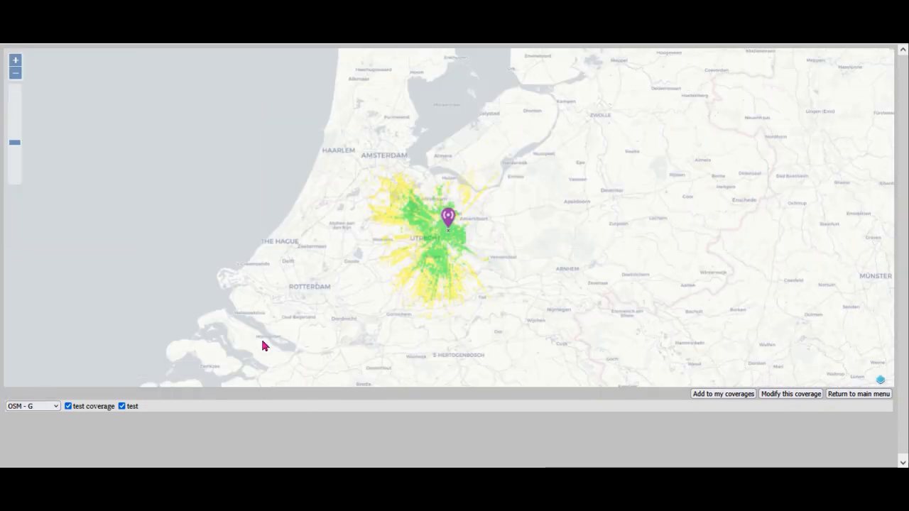
Save the calculated coverage to the account's coverages and return to the main menu.
left_click(725, 394)
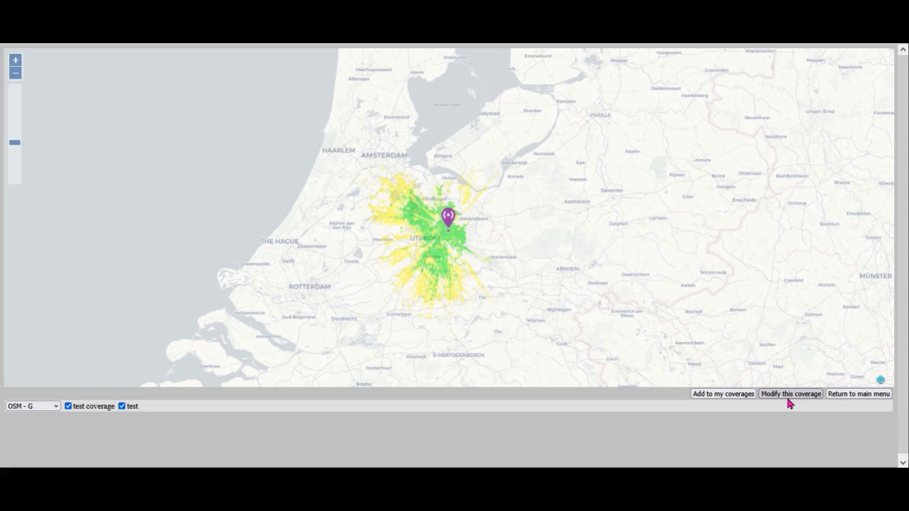
left_click(853, 396)
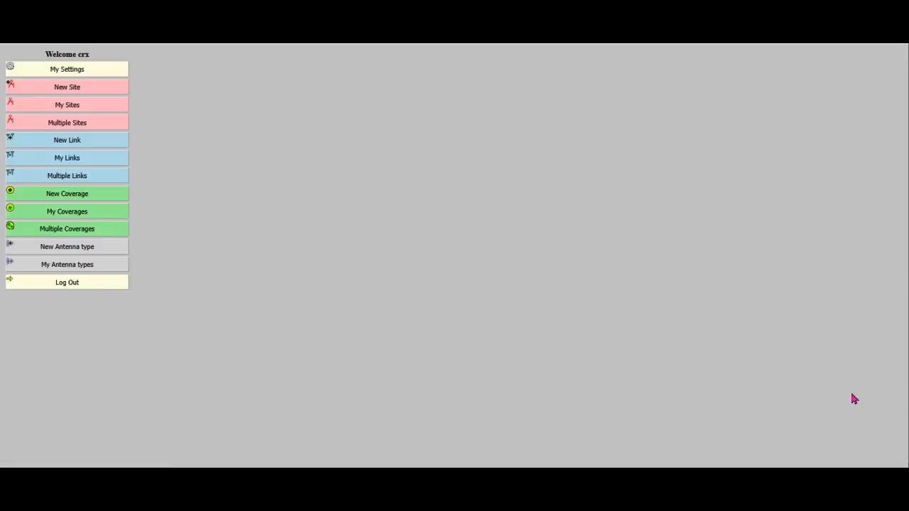